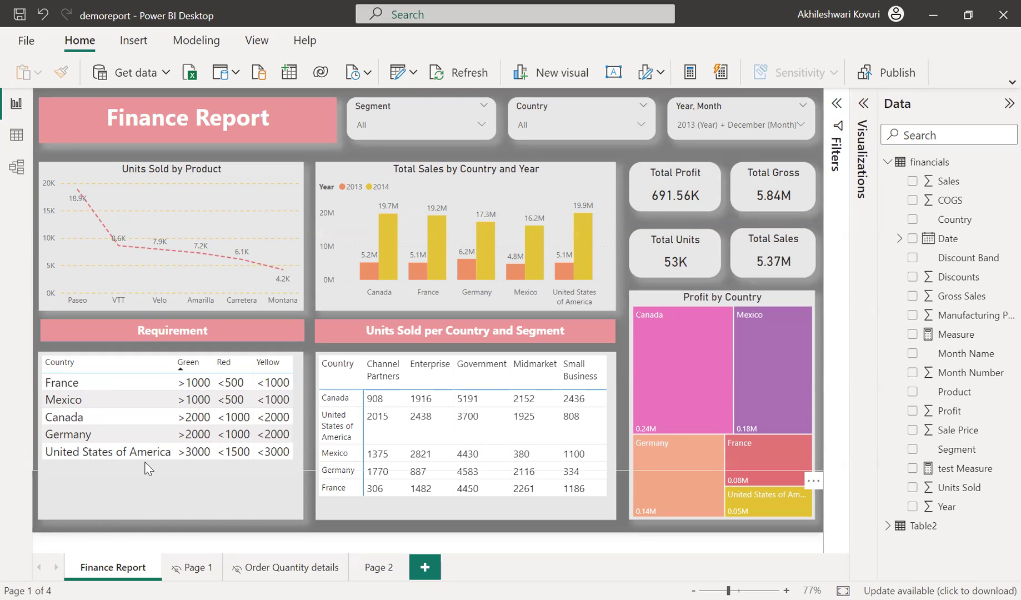
Step: Create a new financials measure starting 'Country Colour code = SWITCH(TRUE(),' followed by a new line
{"action": "left_click", "coordinate": [1003, 163]}
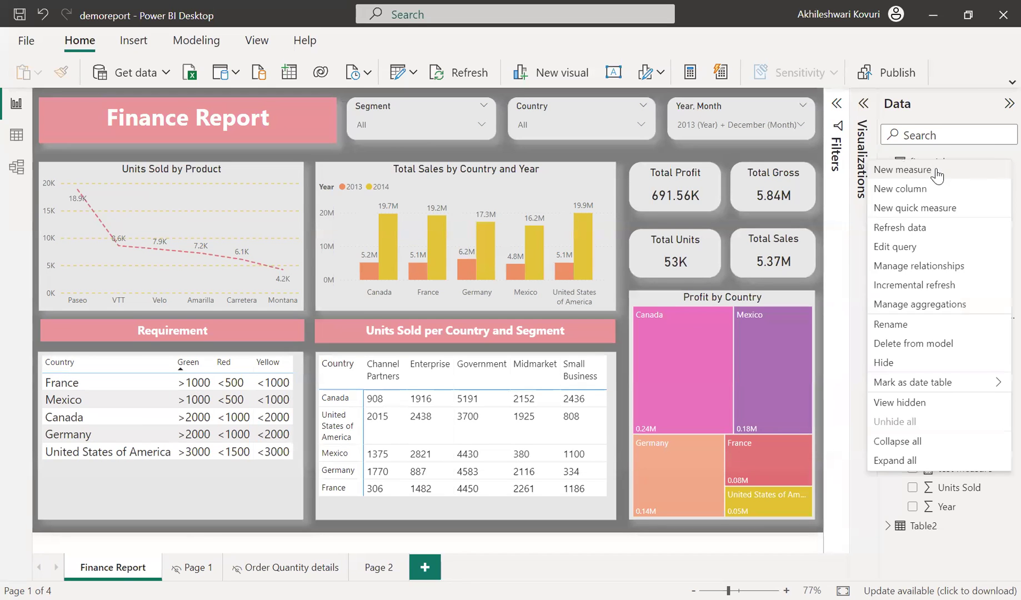
{"action": "left_click", "coordinate": [937, 174]}
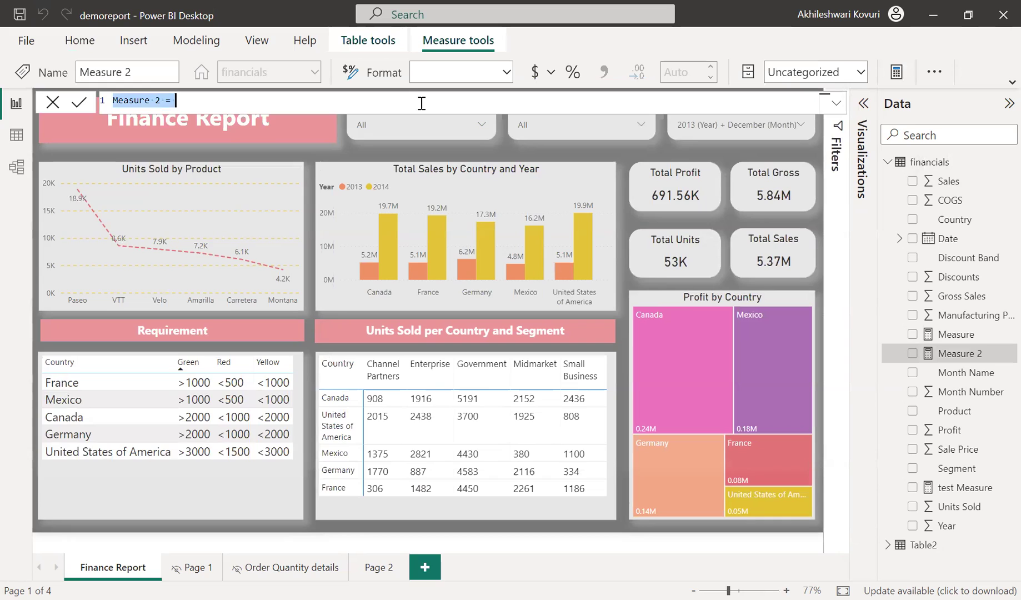
{"action": "type", "text": "Countr"}
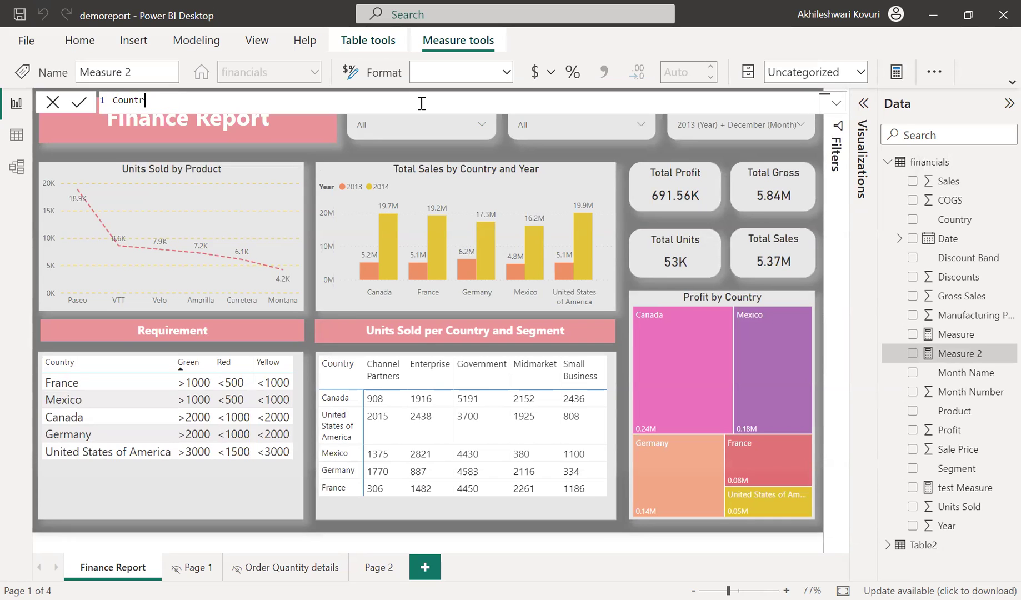
{"action": "type", "text": "y Colour code = Swict"}
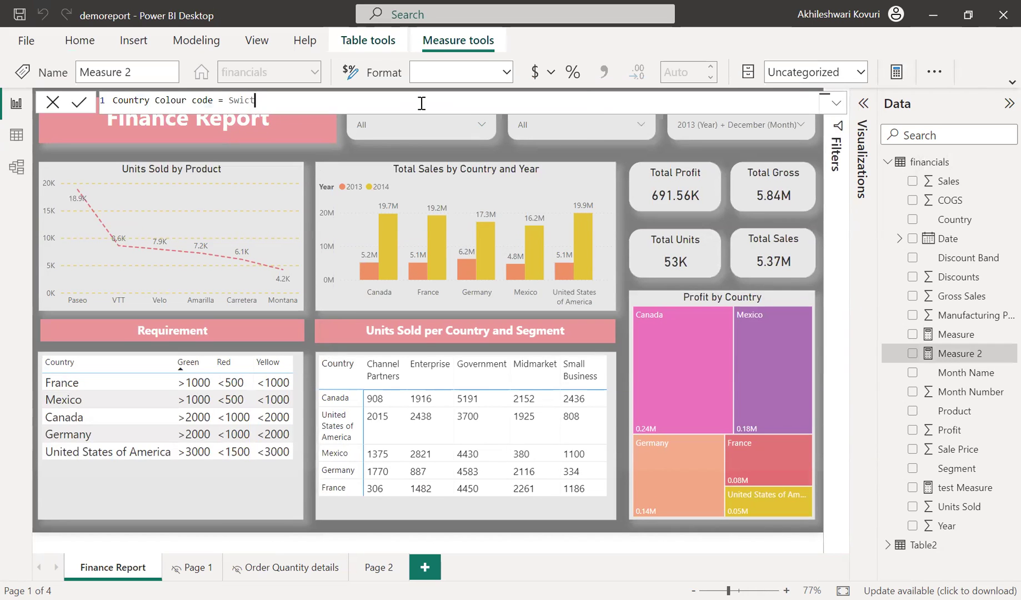
{"action": "key", "text": "BackSpace"}
{"action": "key", "text": "BackSpace"}
{"action": "key", "text": "BackSpace"}
{"action": "type", "text": "i"}
{"action": "key", "text": "Tab"}
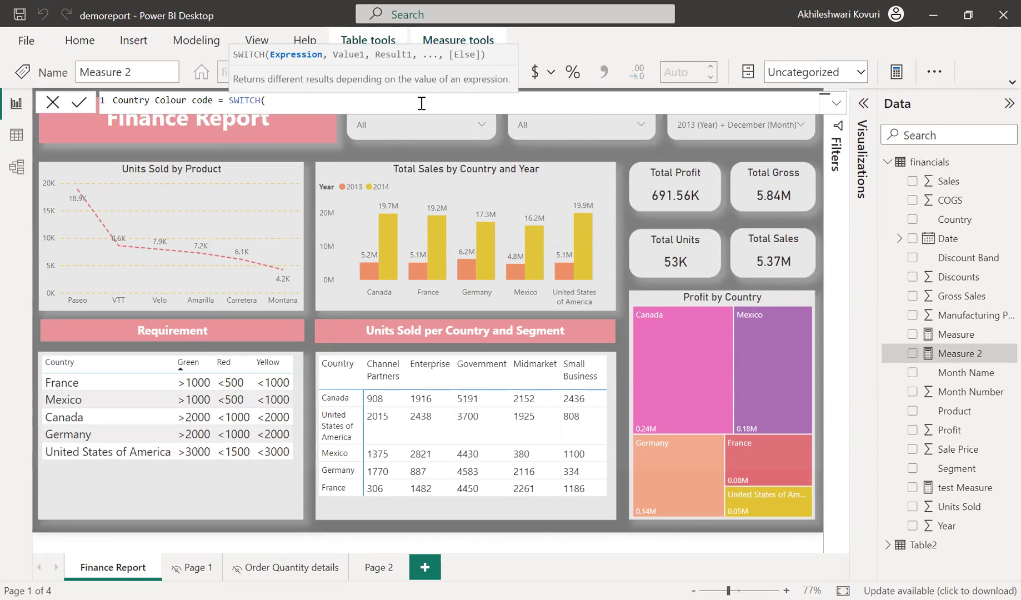
{"action": "type", "text": "tru"}
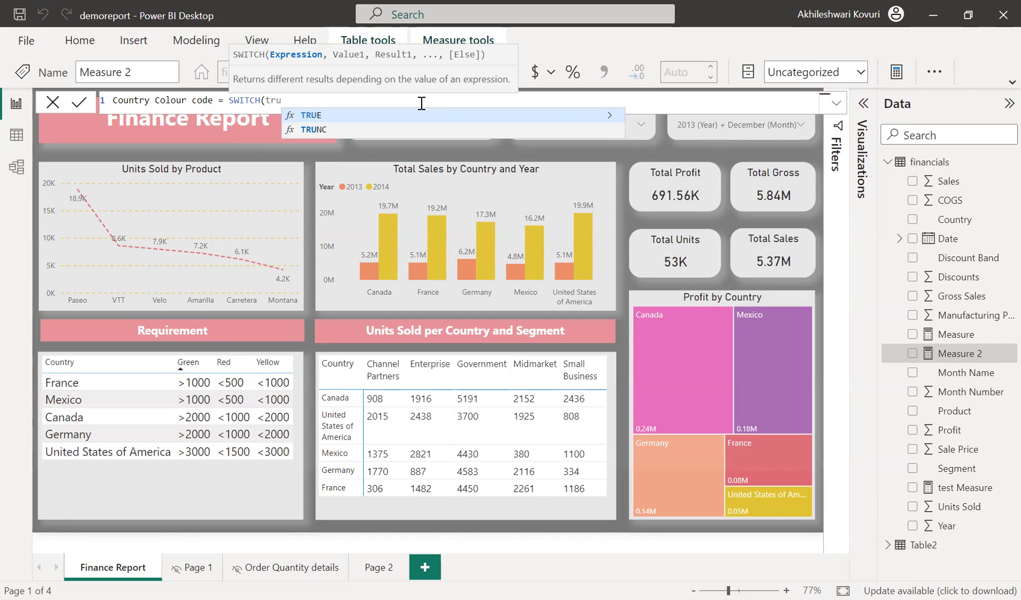
{"action": "key", "text": "Tab"}
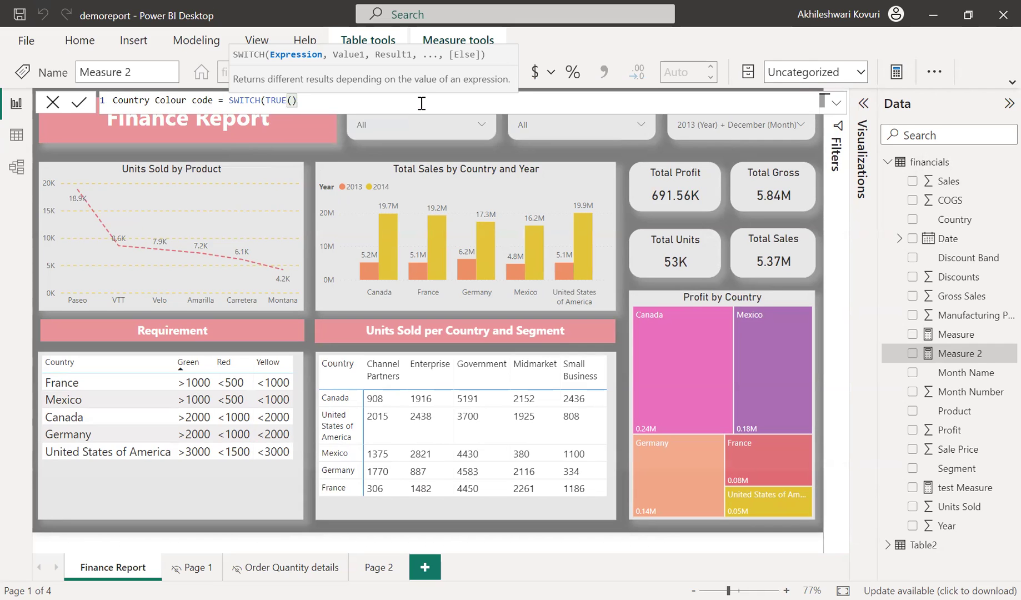
{"action": "type", "text": ","}
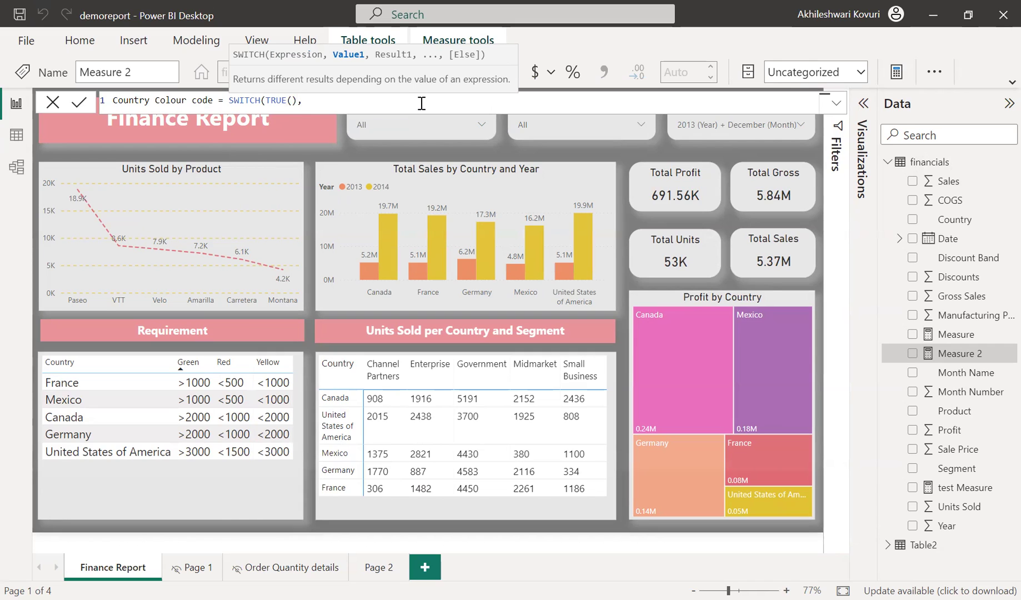
{"action": "key", "text": "shift+Return"}
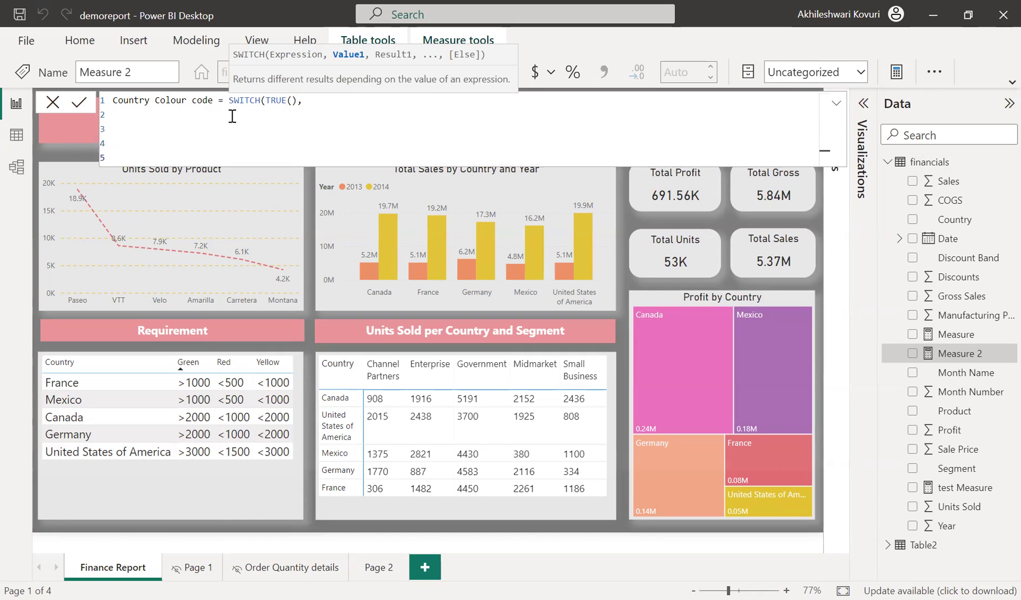
Step: Write line 2 as 'Max(financials[Country]) ="France", IF(),' to test for France
{"action": "type", "text": "Max"}
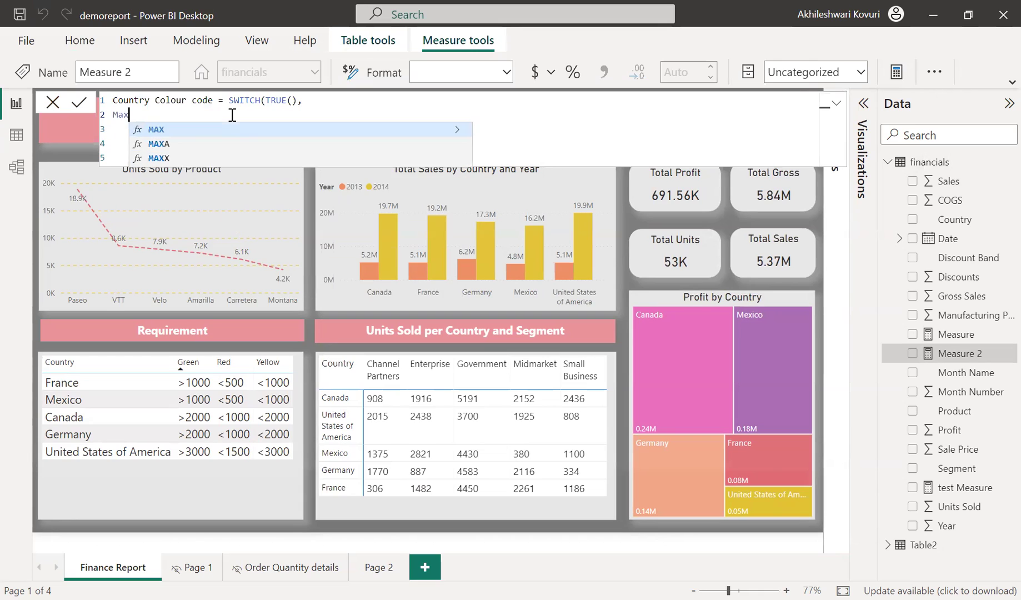
{"action": "type", "text": "("}
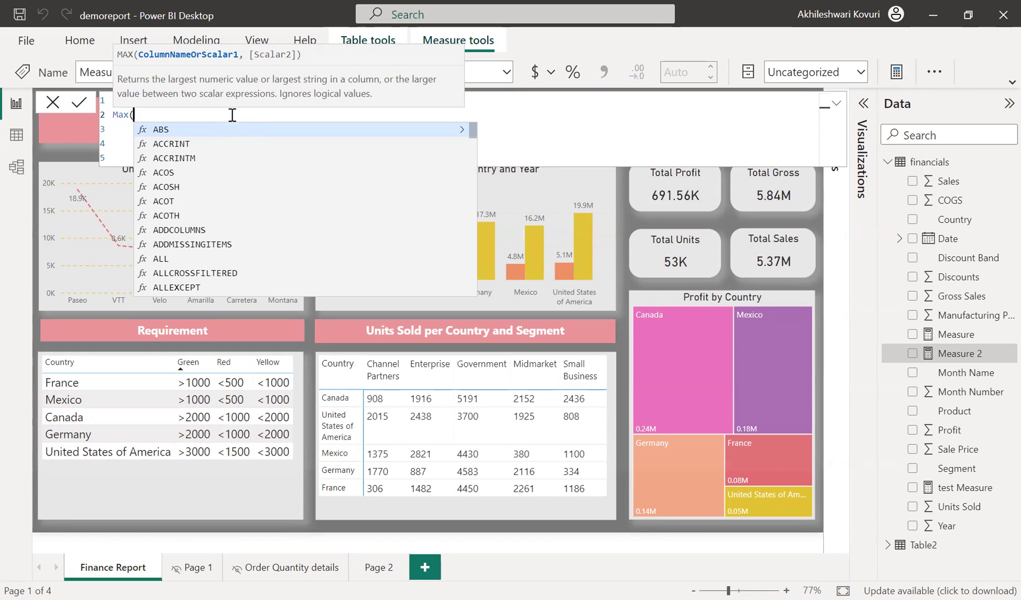
{"action": "type", "text": "fian"}
{"action": "key", "text": "BackSpace"}
{"action": "key", "text": "BackSpace"}
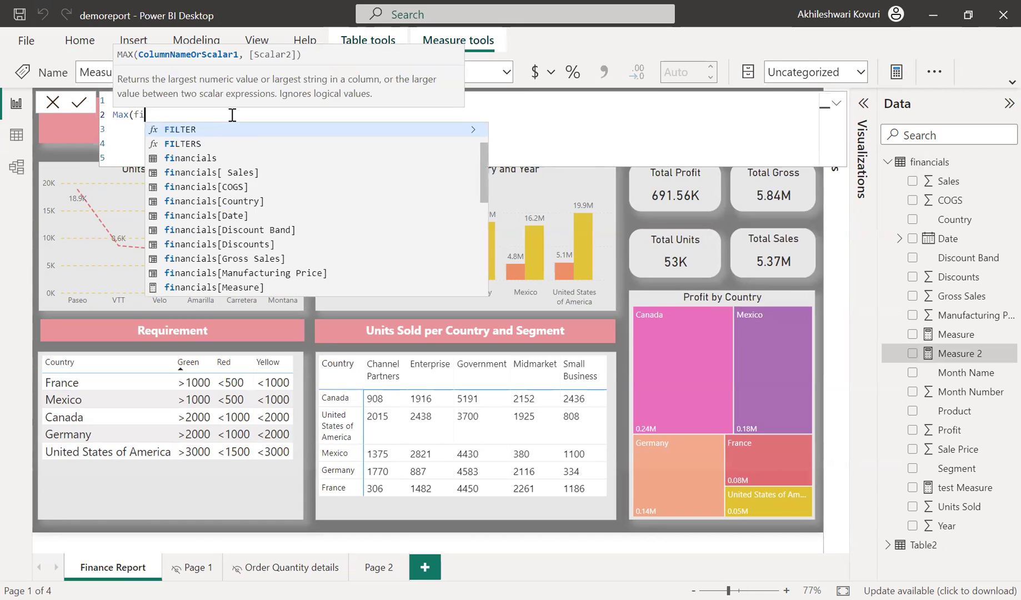
{"action": "type", "text": "nan"}
{"action": "key", "text": "Tab"}
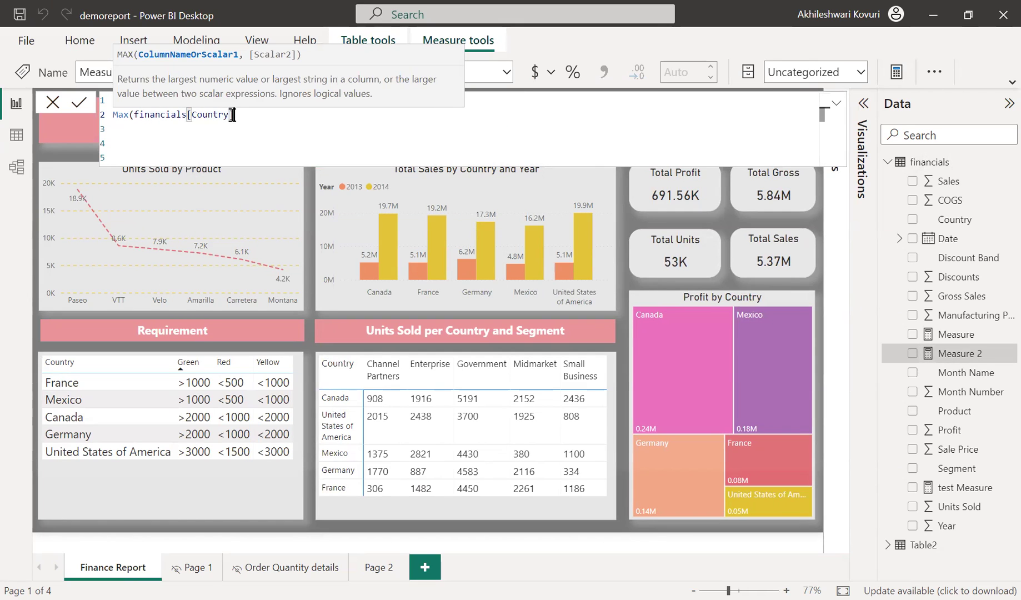
{"action": "type", "text": ") ="}
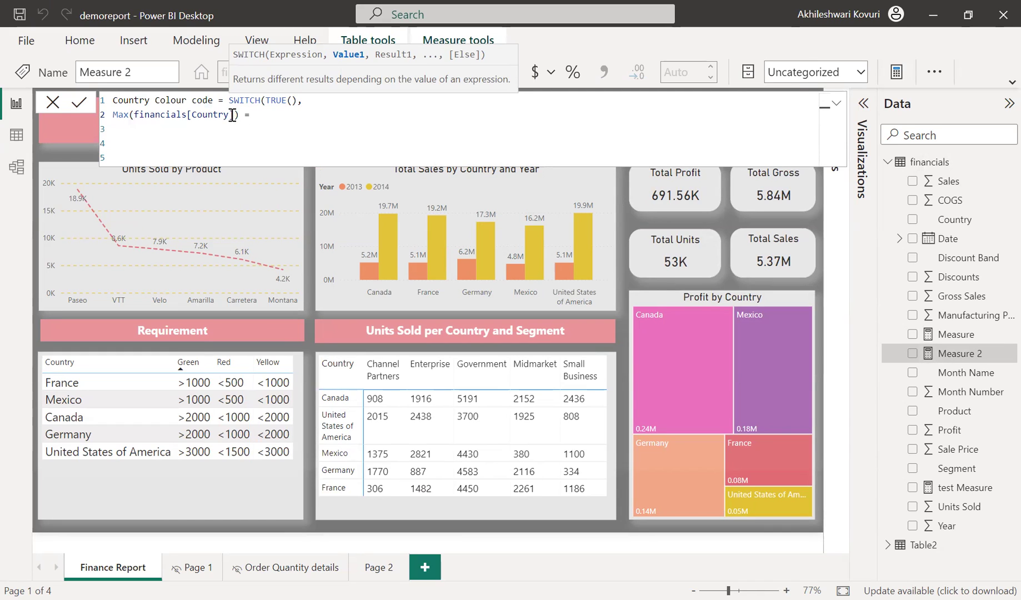
{"action": "type", "text": "\"France\", IF("}
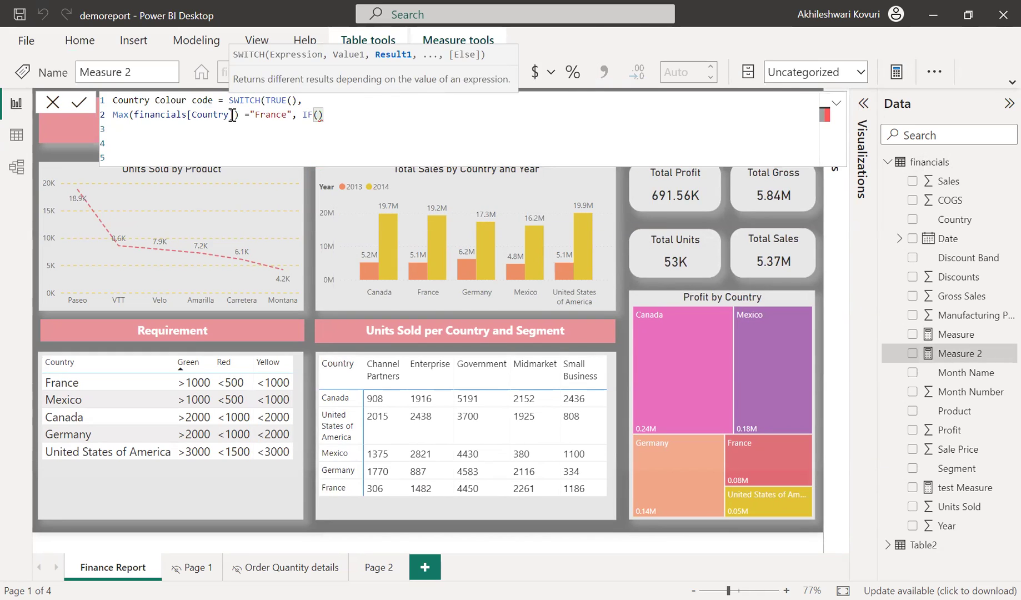
{"action": "type", "text": "),"}
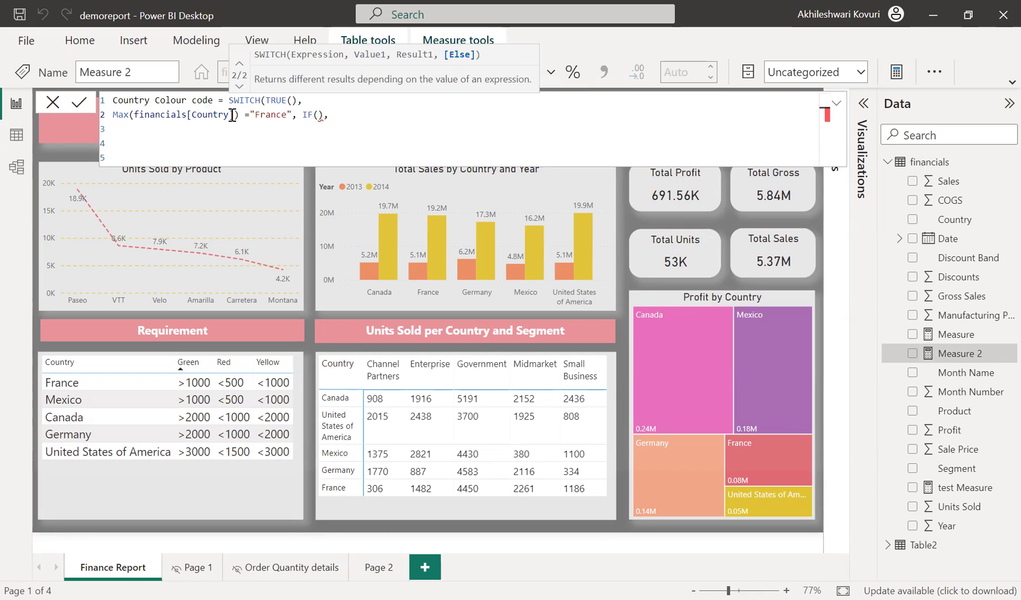
Step: Inside the France IF, enter 'Sum(financials[Units Sold])<500, "Red"'
{"action": "left_click", "coordinate": [318, 116]}
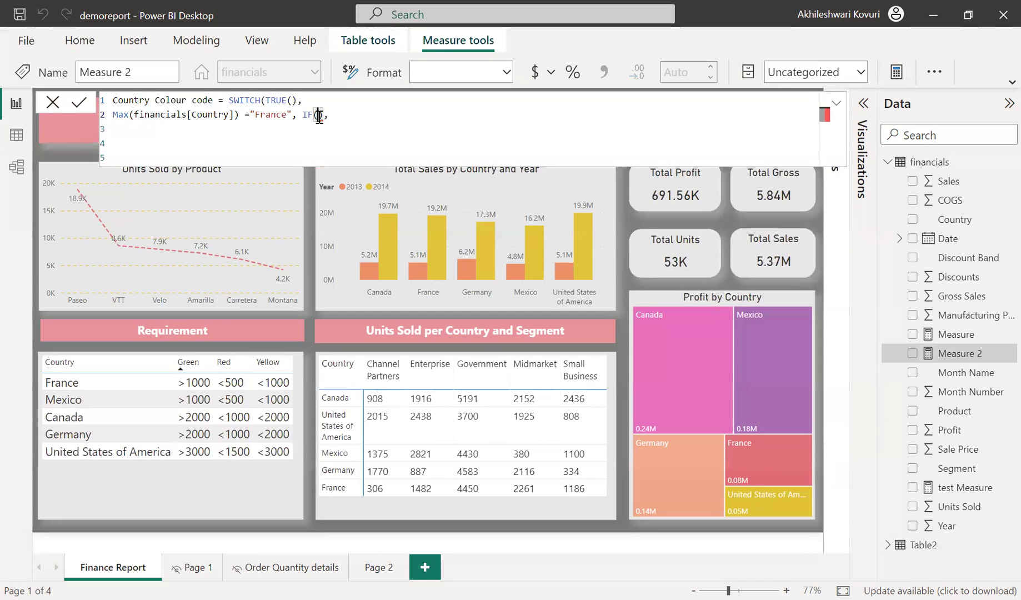
{"action": "type", "text": "sum(fina"}
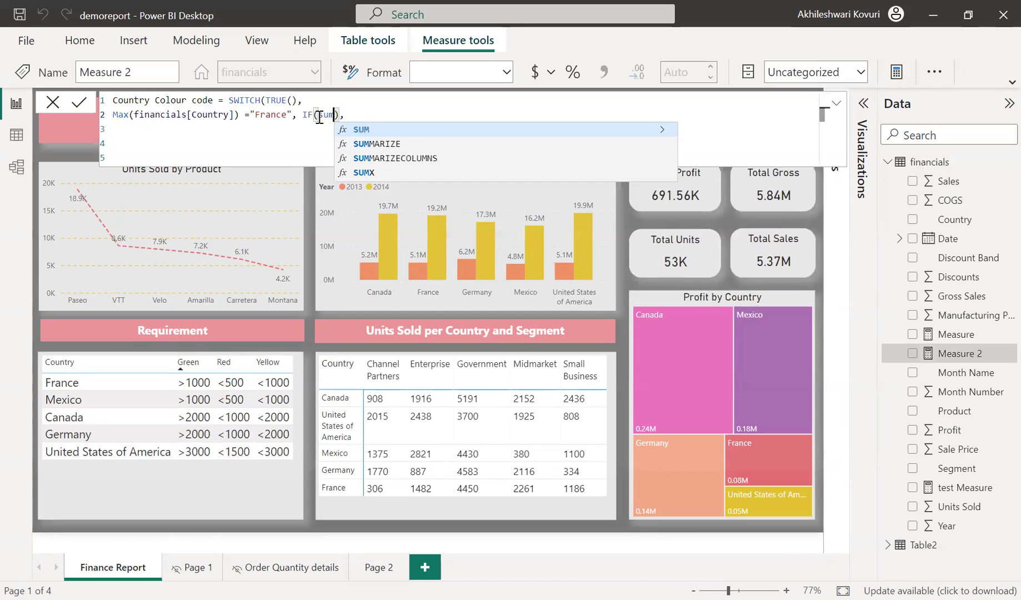
{"action": "type", "text": "n"}
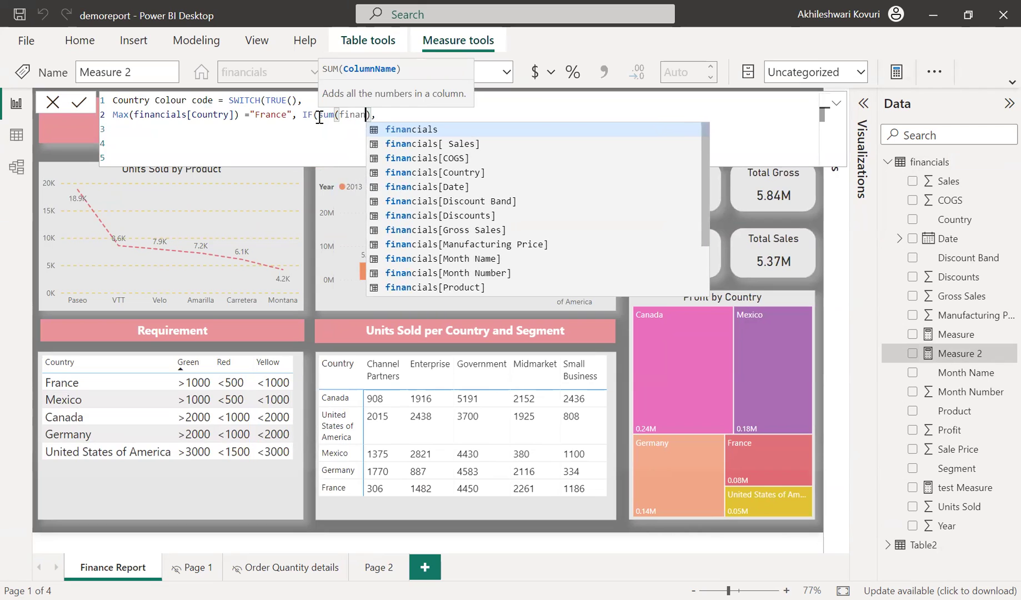
{"action": "key", "text": "Down"}
{"action": "key", "text": "Down"}
{"action": "key", "text": "Down"}
{"action": "key", "text": "Down"}
{"action": "key", "text": "Down"}
{"action": "key", "text": "Down"}
{"action": "key", "text": "Down"}
{"action": "key", "text": "Down"}
{"action": "key", "text": "Down"}
{"action": "key", "text": "Down"}
{"action": "key", "text": "Down"}
{"action": "key", "text": "Down"}
{"action": "key", "text": "Down"}
{"action": "key", "text": "Down"}
{"action": "key", "text": "Down"}
{"action": "key", "text": "Down"}
{"action": "key", "text": "Down"}
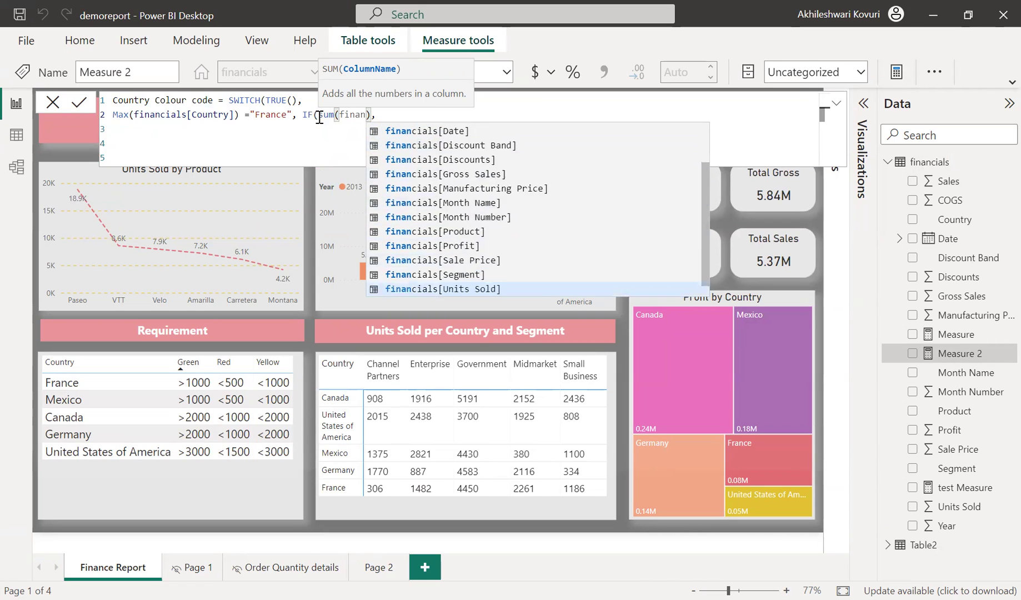
{"action": "key", "text": "Up"}
{"action": "key", "text": "Up"}
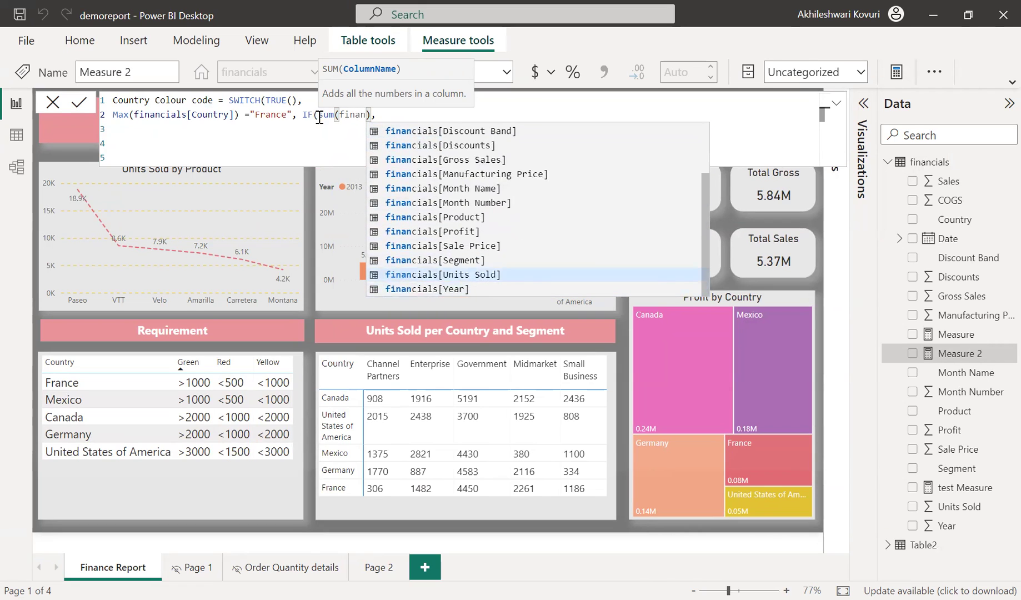
{"action": "key", "text": "Tab"}
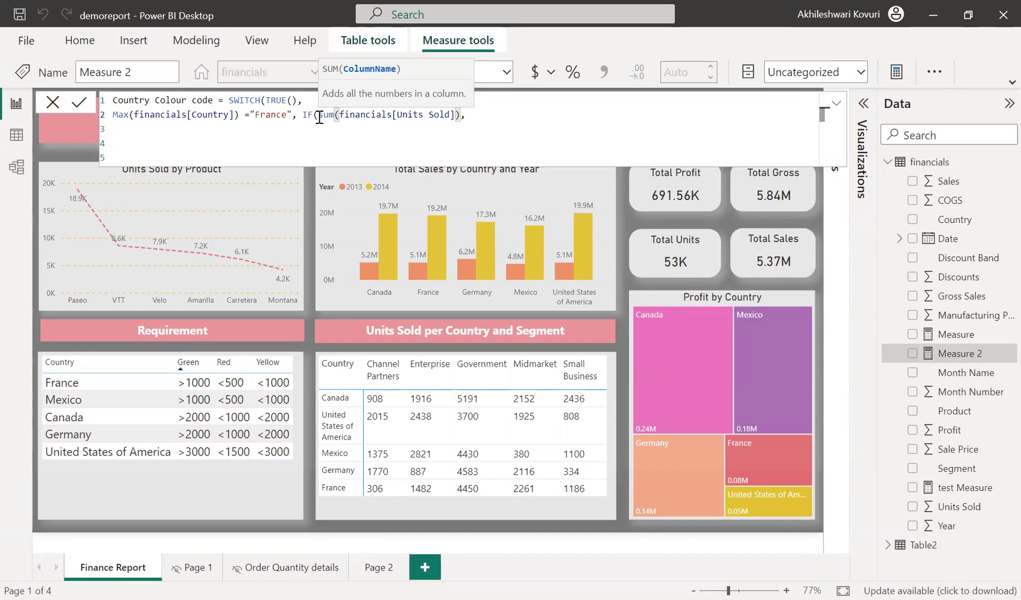
{"action": "key", "text": "Right"}
{"action": "key", "text": "Right"}
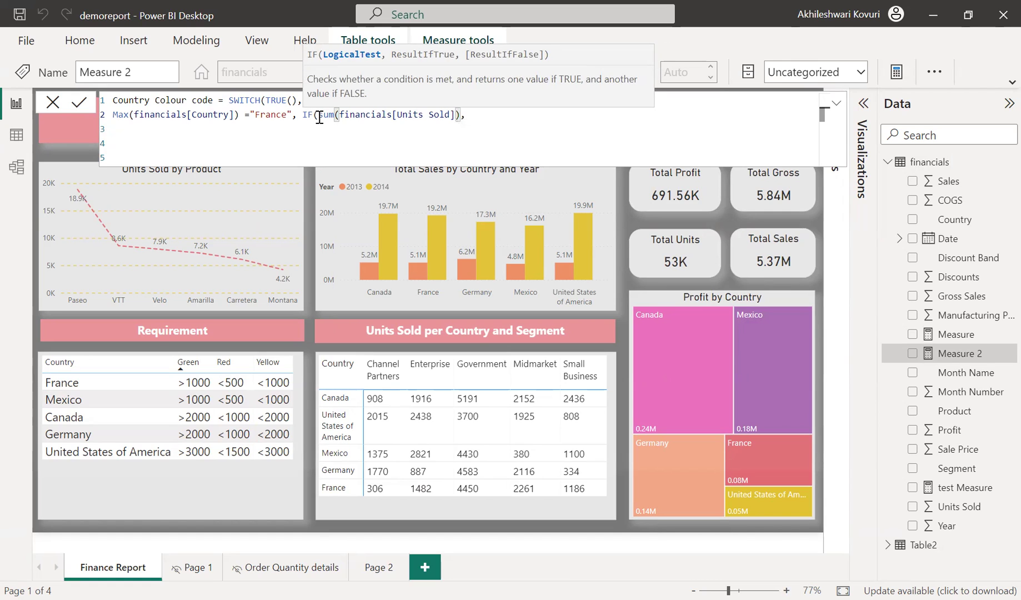
{"action": "type", "text": "<500, "}
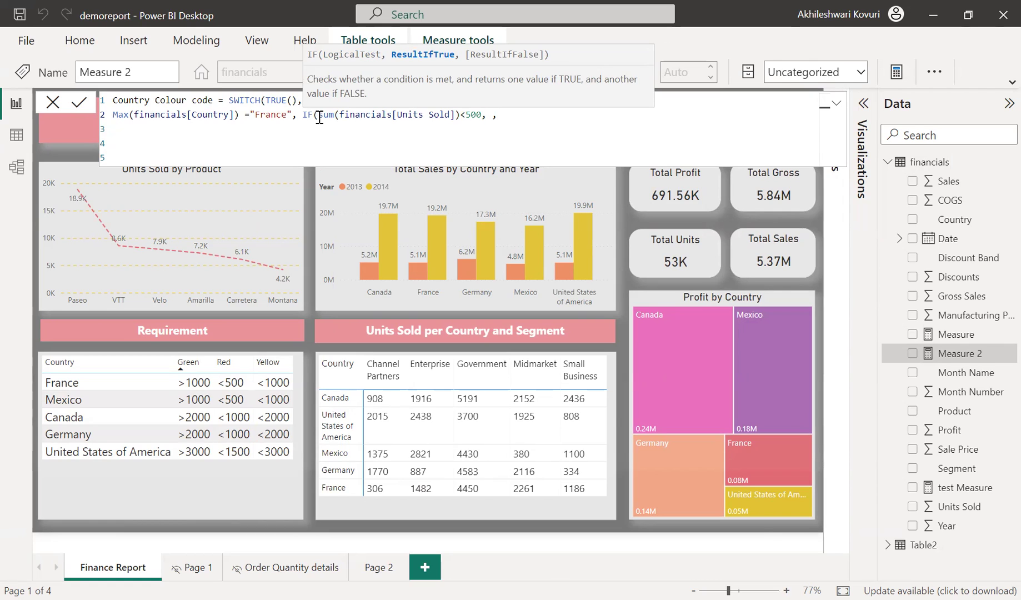
{"action": "type", "text": "\"Red\""}
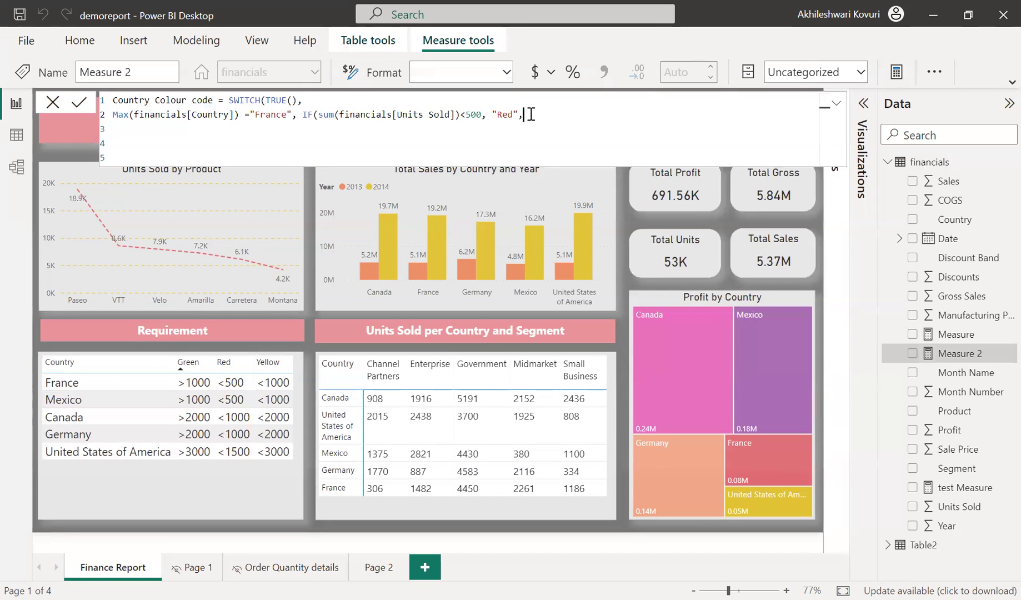
Step: Start an indented line 3 with 'if(sum(financials[Units Sold])>= 500 &&'
{"action": "key", "text": "Return"}
{"action": "key", "text": "Tab"}
{"action": "key", "text": "Tab"}
{"action": "key", "text": "Tab"}
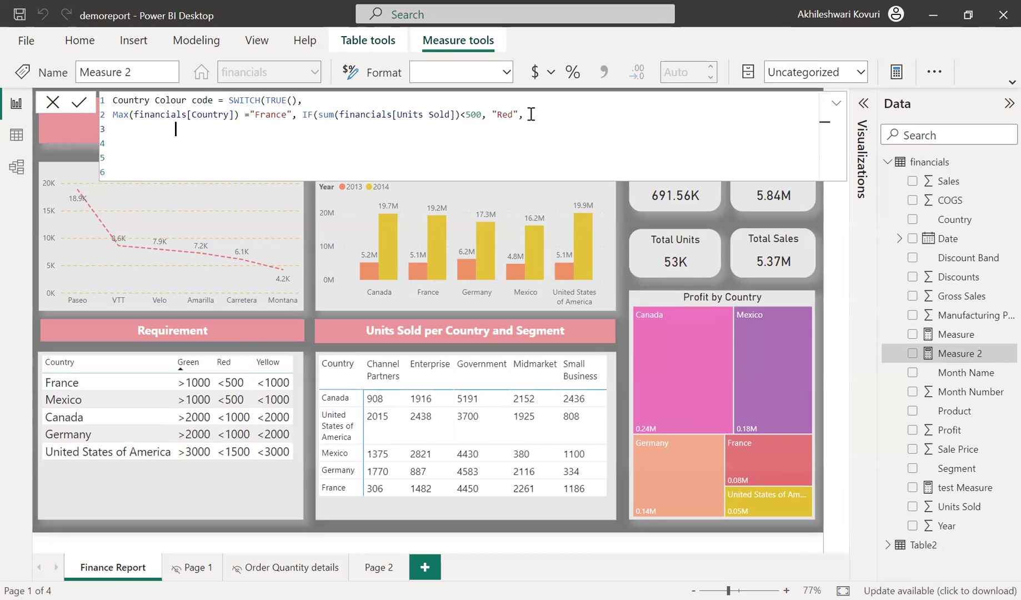
{"action": "key", "text": "Tab"}
{"action": "key", "text": "Tab"}
{"action": "key", "text": "Tab"}
{"action": "key", "text": "Tab"}
{"action": "key", "text": "Tab"}
{"action": "key", "text": "Tab"}
{"action": "key", "text": "Tab"}
{"action": "type", "text": "if("}
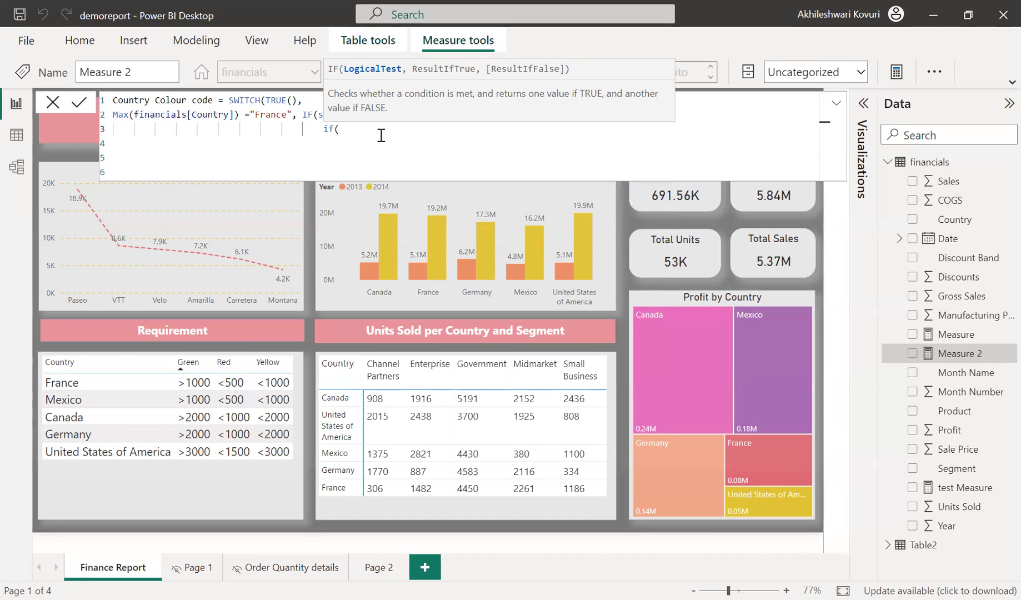
{"action": "type", "text": "sum("}
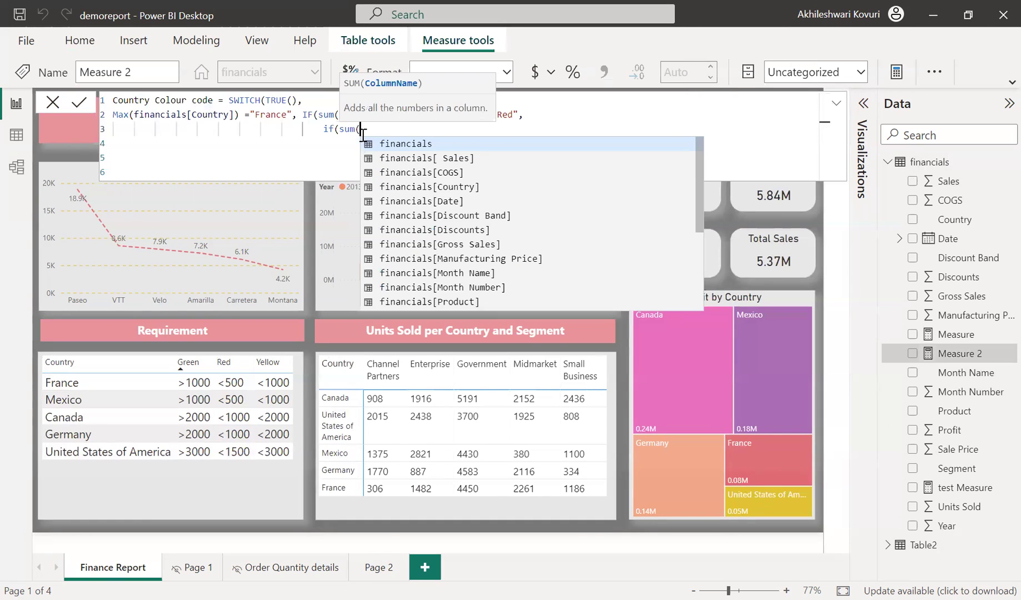
{"action": "type", "text": "financials"}
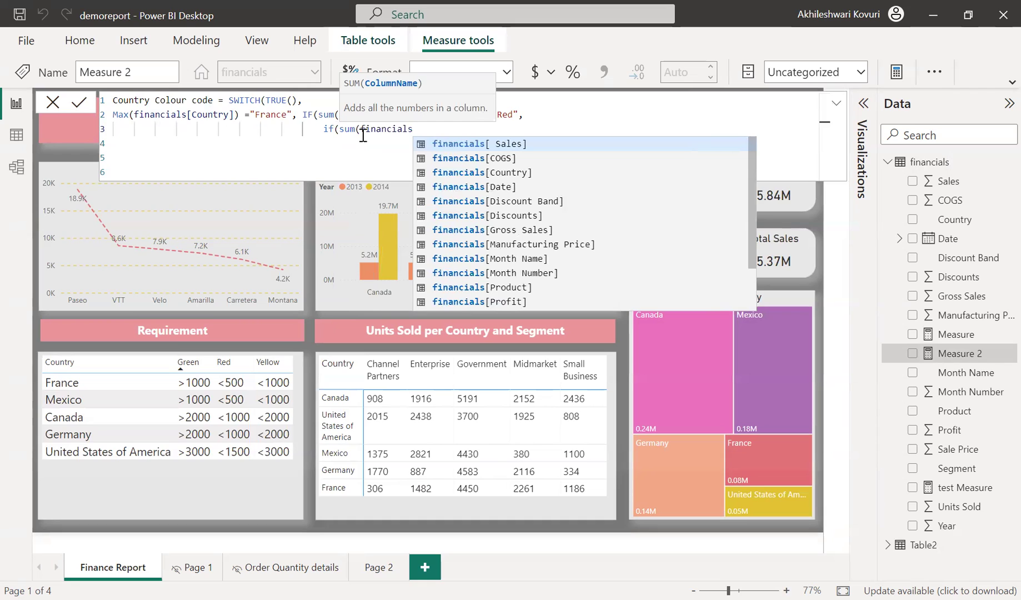
{"action": "type", "text": "[un"}
{"action": "type", "text": "i"}
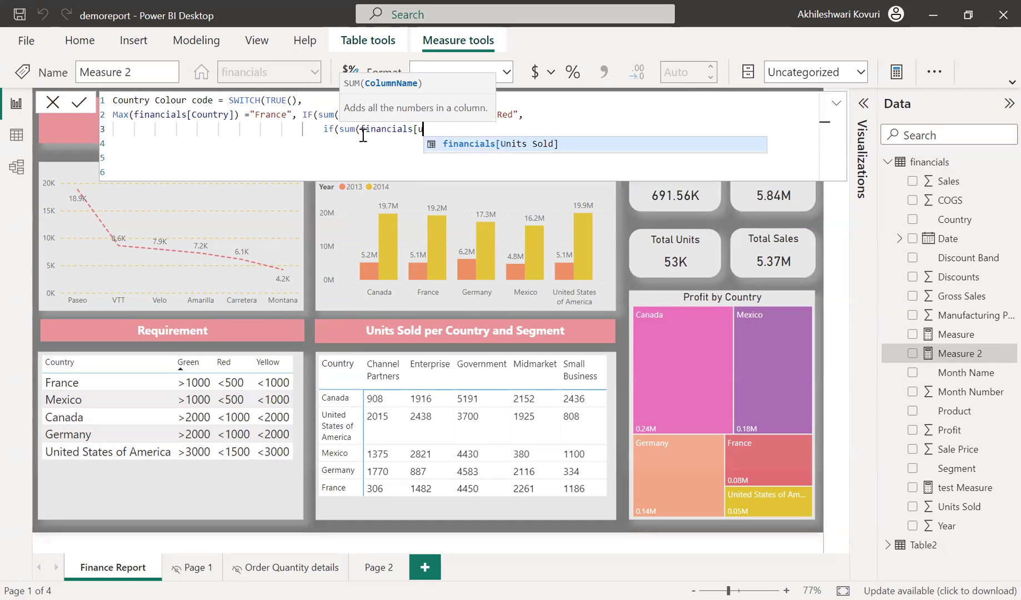
{"action": "key", "text": "Tab"}
{"action": "type", "text": ")"}
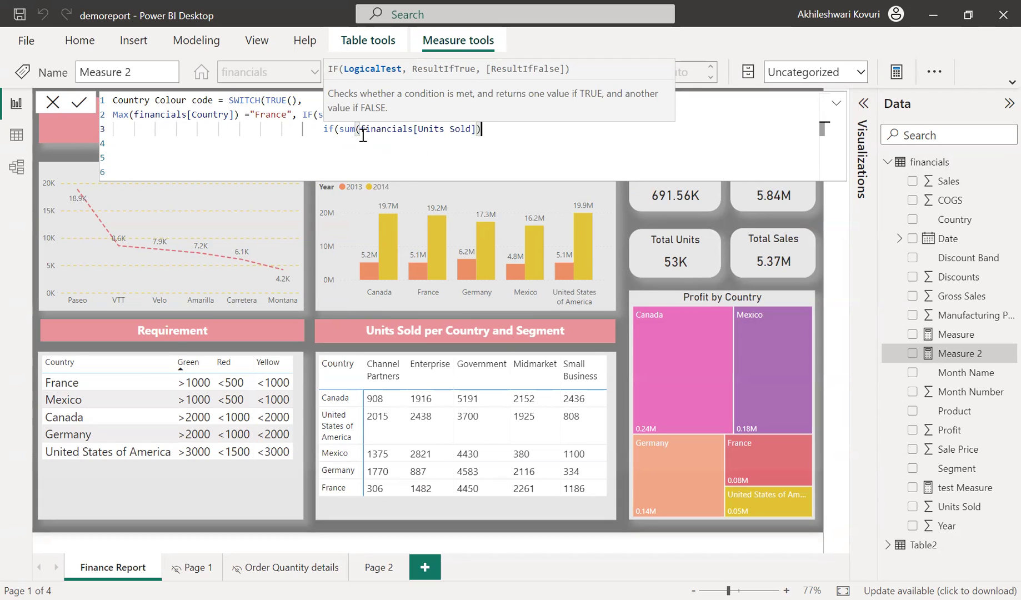
{"action": "type", "text": ">= 500 &&sum(fin"}
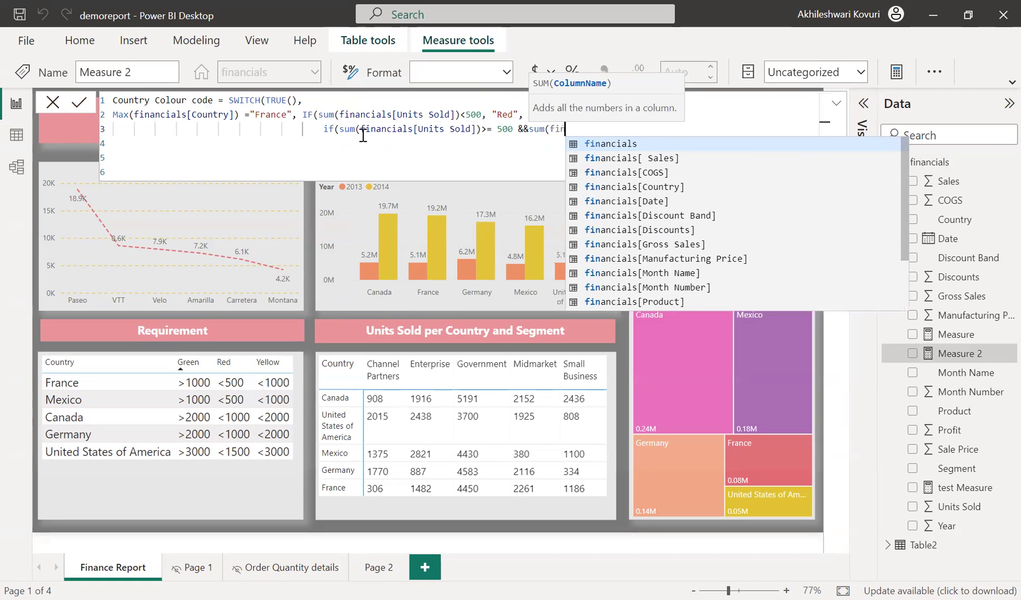
Step: Complete the upper bound 'sum(financials[Units Sold])< 1000' returning "Yellow", then add a new line
{"action": "key", "text": "Down"}
{"action": "key", "text": "Up"}
{"action": "key", "text": "Tab"}
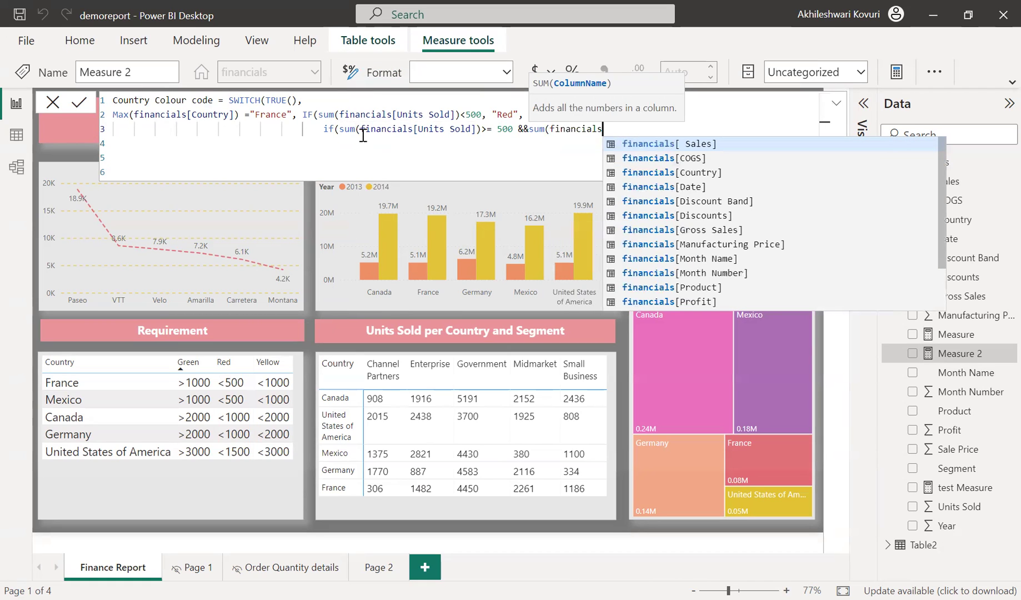
{"action": "type", "text": "[u"}
{"action": "key", "text": "Tab"}
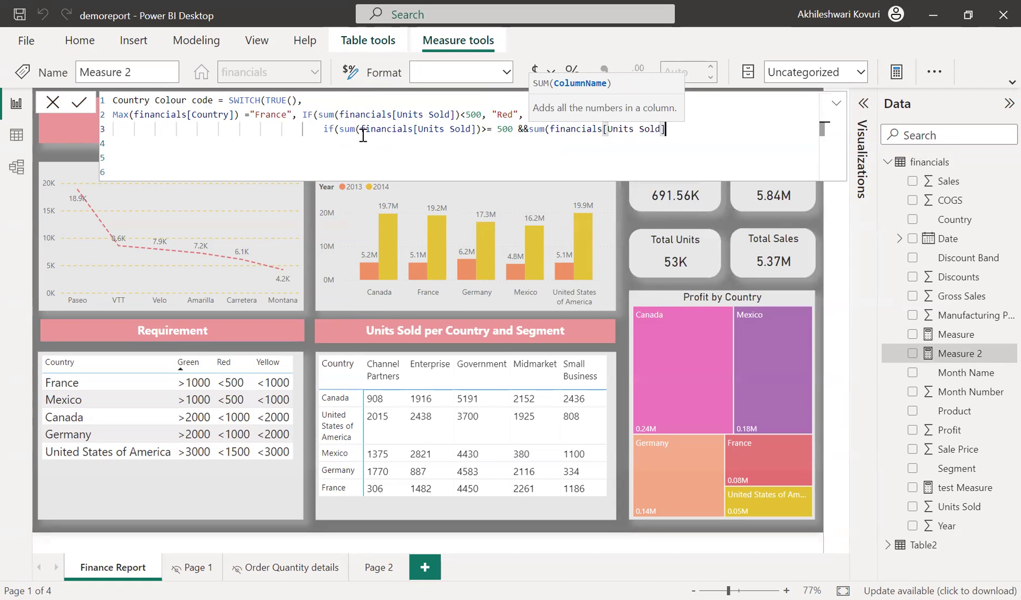
{"action": "type", "text": ")"}
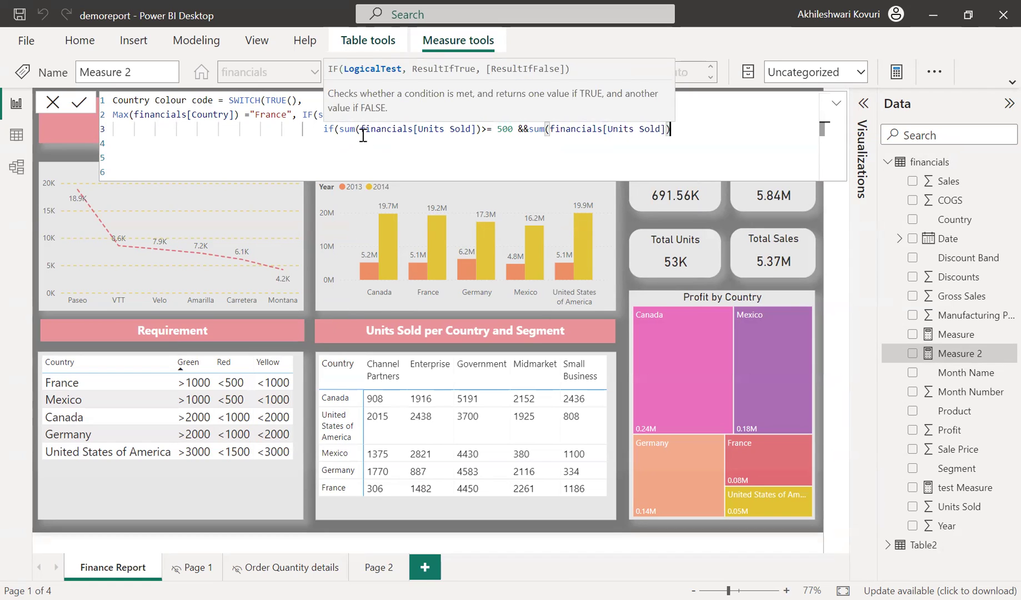
{"action": "type", "text": "< 1000"}
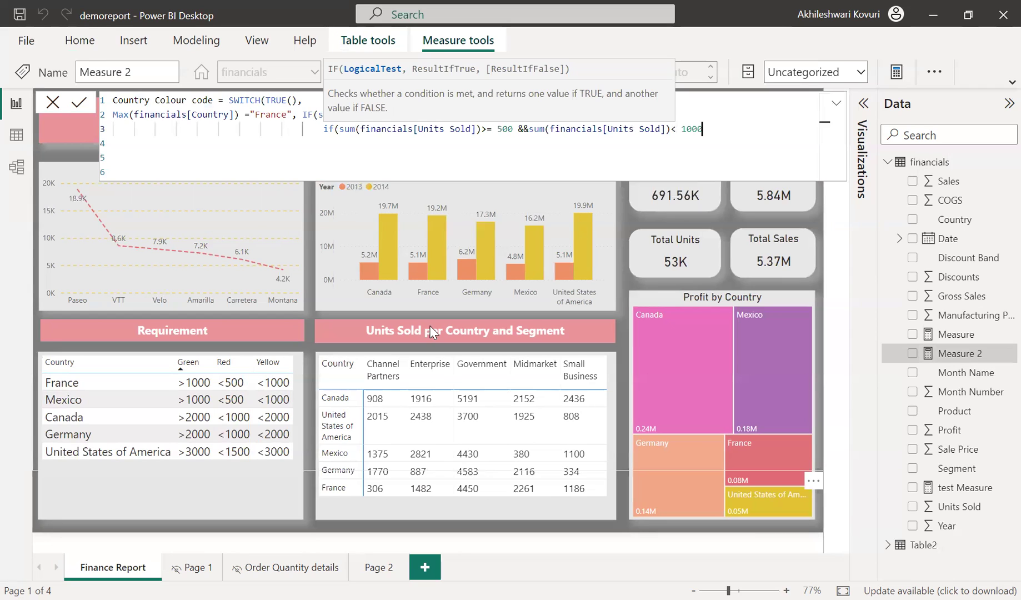
{"action": "type", "text": ",\"Y"}
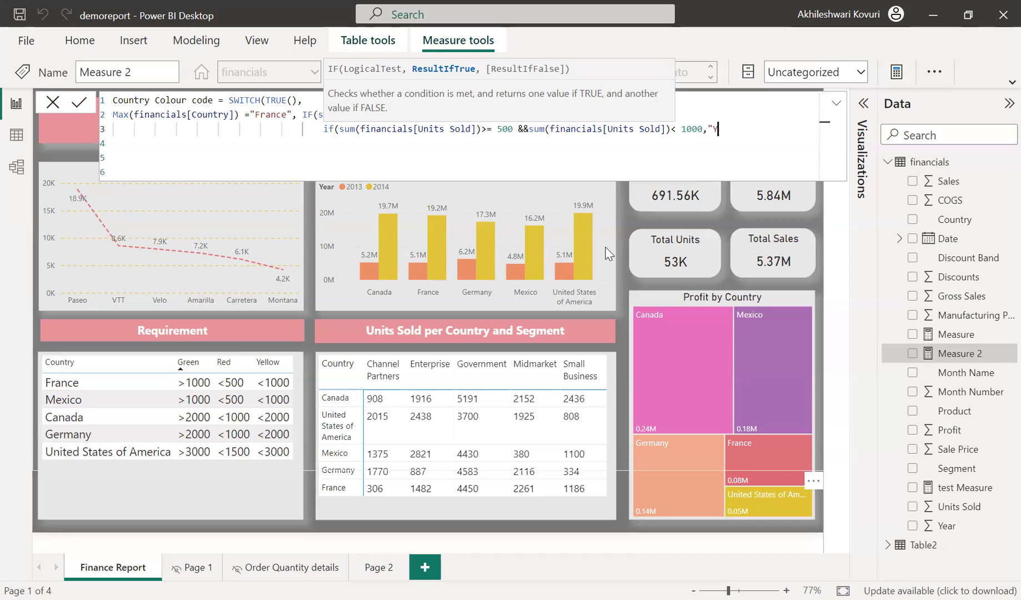
{"action": "type", "text": "ellow\""}
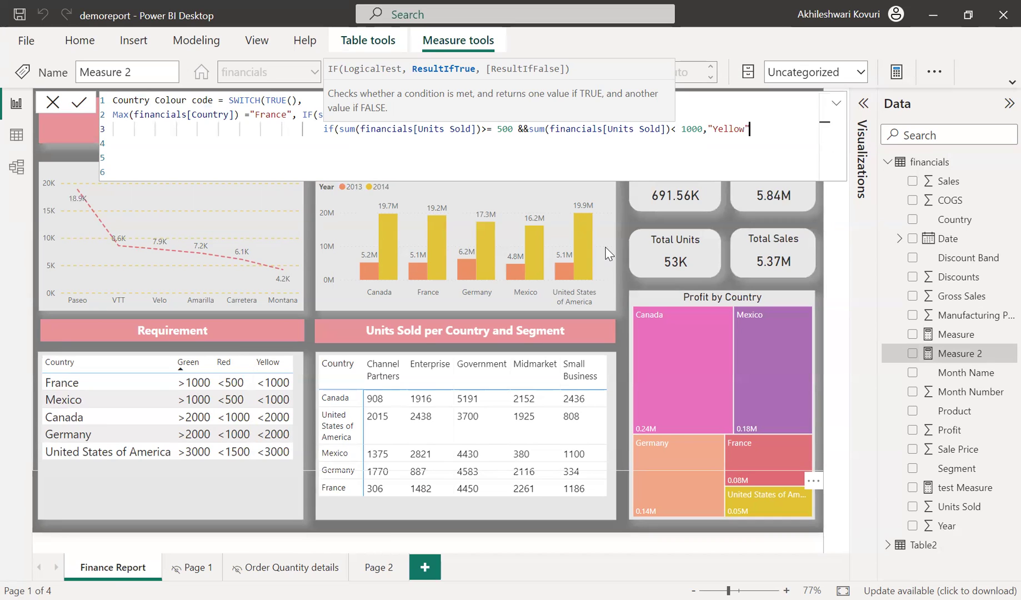
{"action": "key", "text": "shift+Return"}
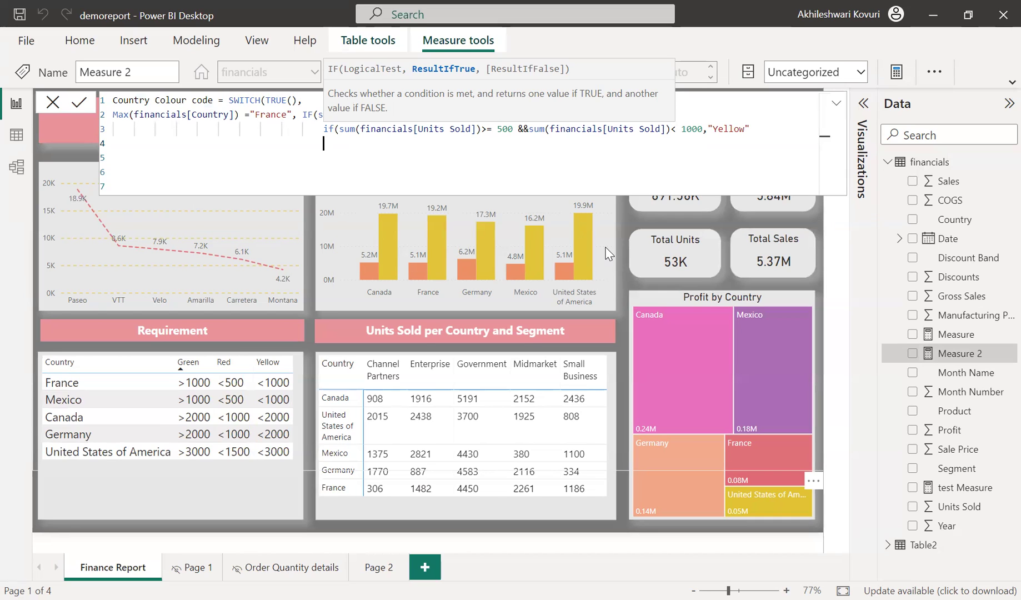
Step: Begin an 'if(' on line 4 and indent it beneath the Yellow condition
{"action": "type", "text": "if("}
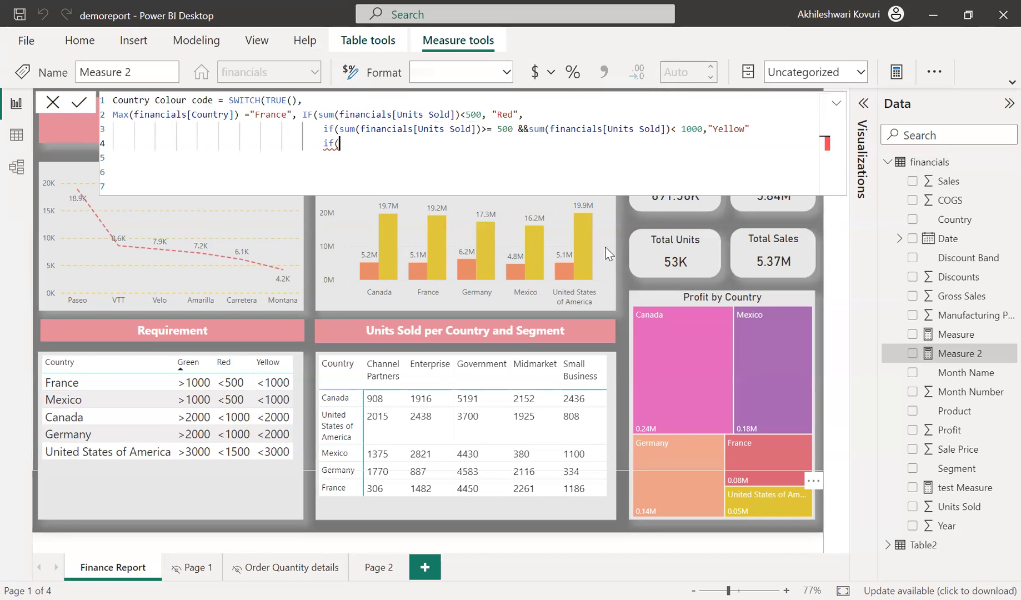
{"action": "left_click", "coordinate": [308, 114]}
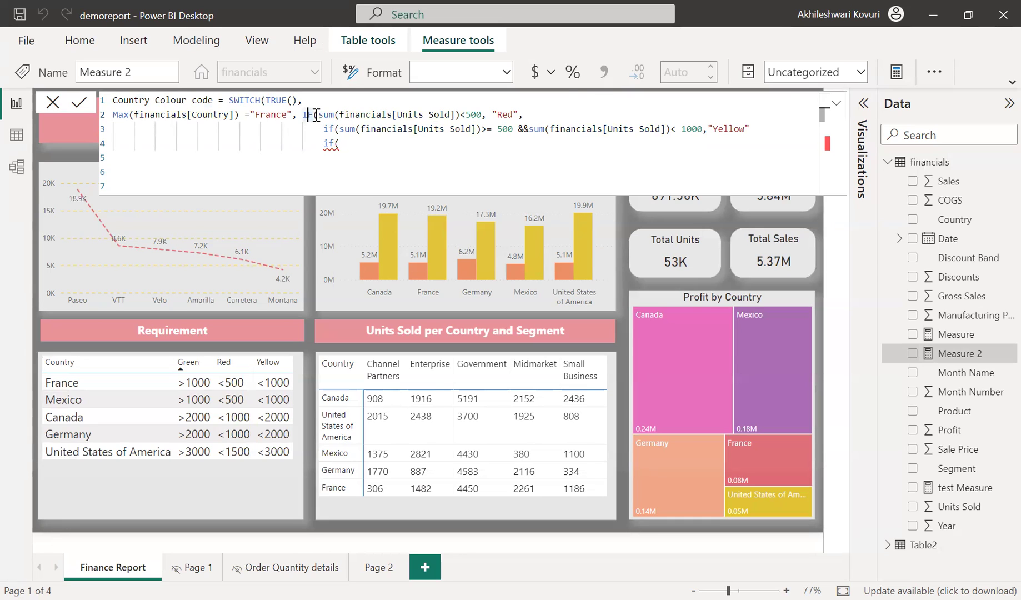
{"action": "left_click_drag", "start_coordinate": [317, 114], "coordinate": [514, 114]}
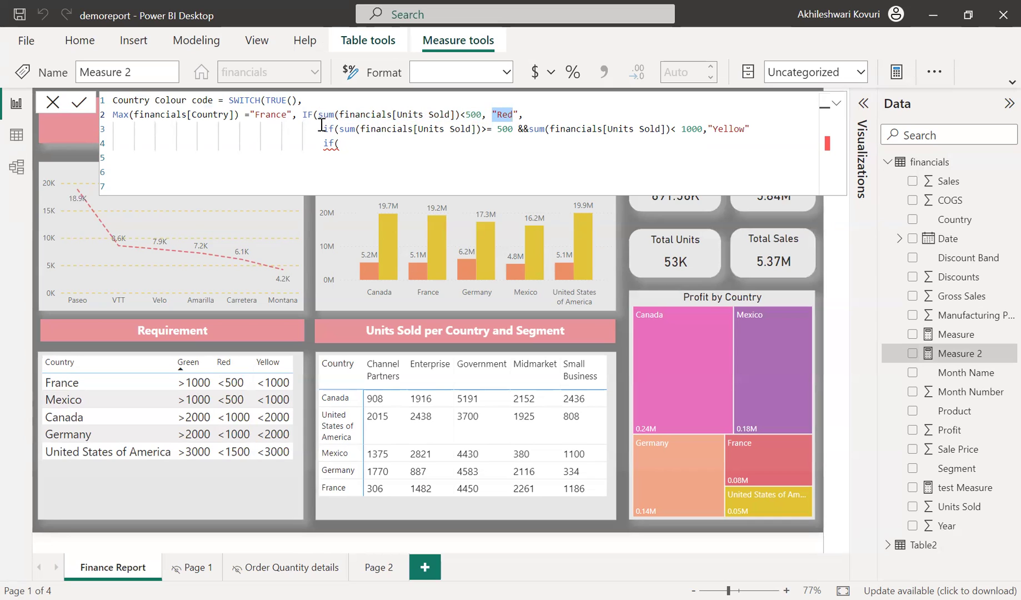
{"action": "left_click_drag", "start_coordinate": [324, 129], "coordinate": [351, 145]}
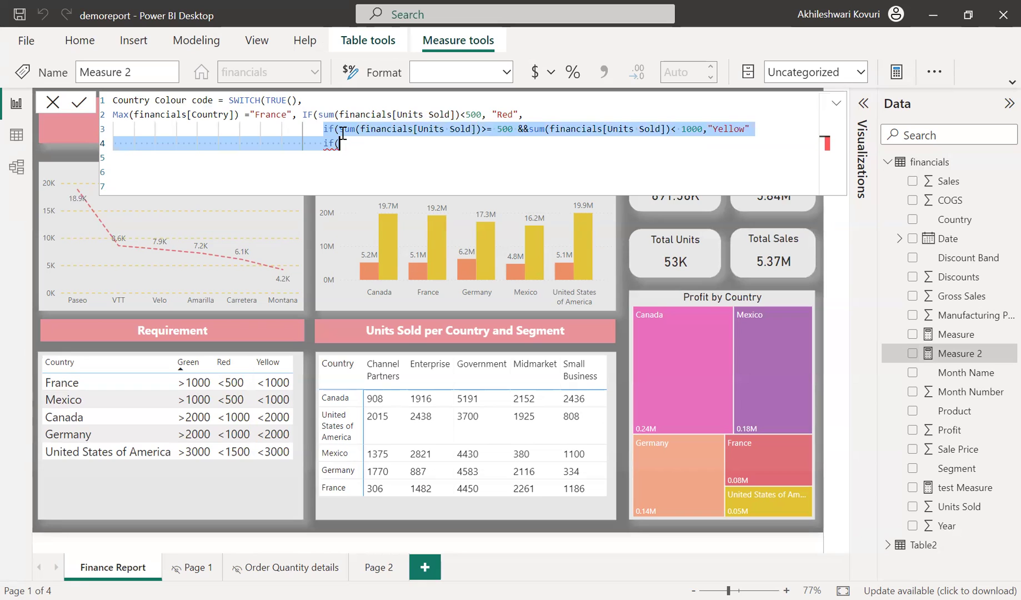
{"action": "left_click", "coordinate": [343, 134]}
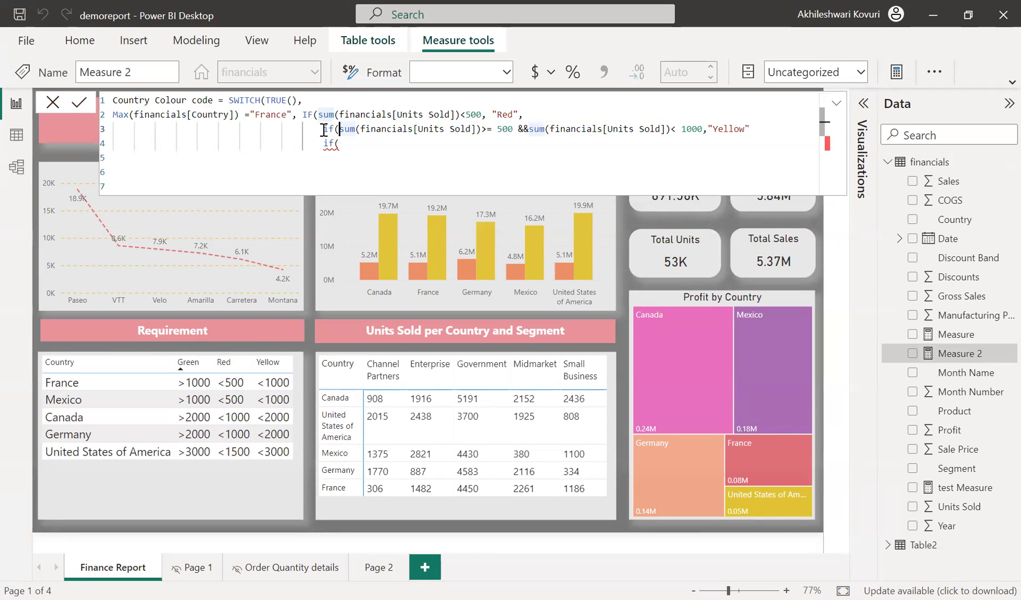
{"action": "double_click", "coordinate": [324, 129]}
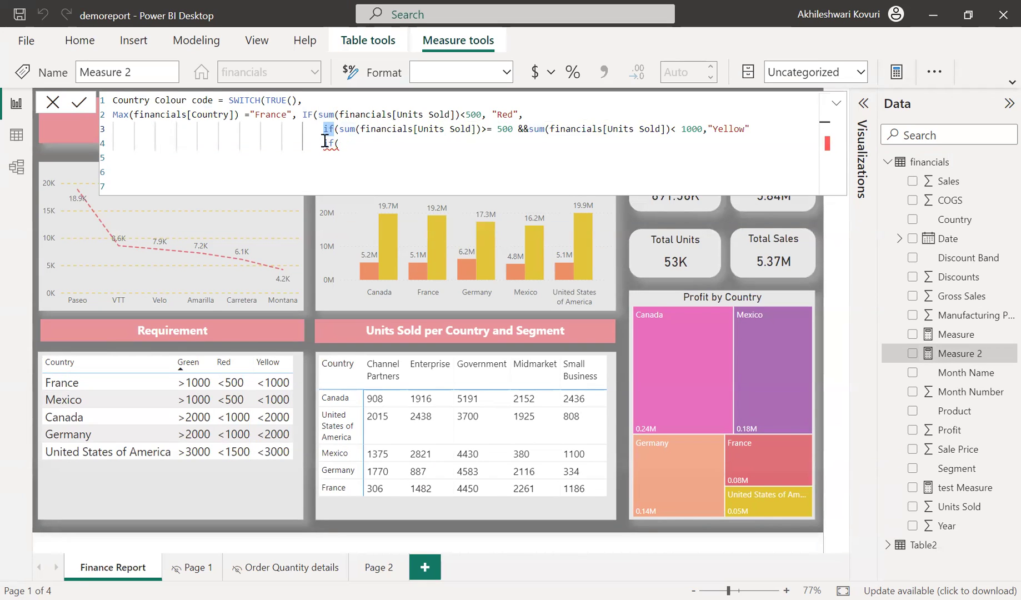
{"action": "left_click", "coordinate": [324, 143]}
{"action": "key", "text": "Tab"}
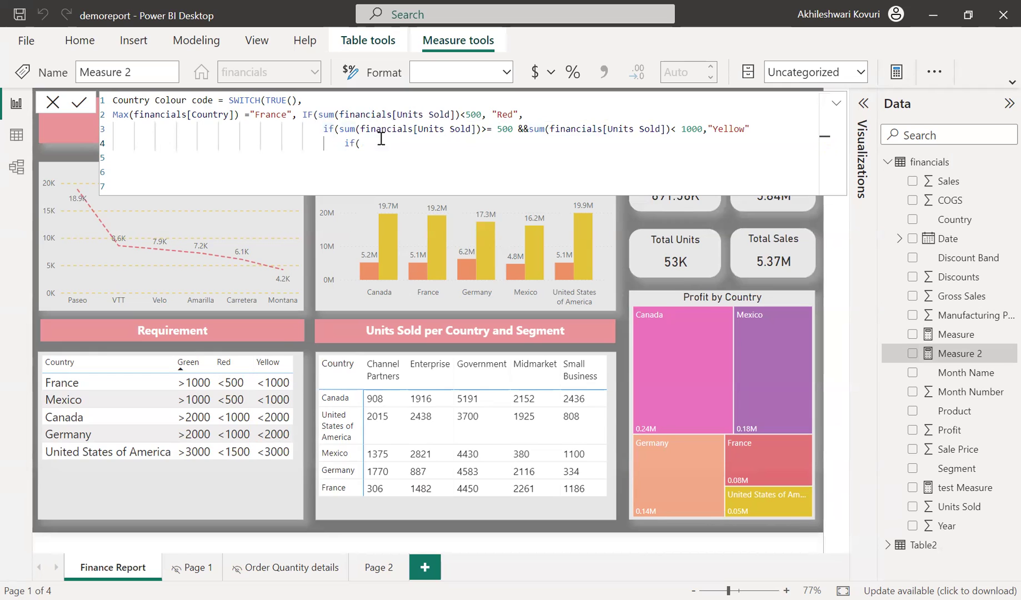
Step: Add a comma after "Yellow" and fill line 4's if with 'sum(financials[Units Sold])'
{"action": "left_click_drag", "start_coordinate": [339, 129], "coordinate": [703, 128]}
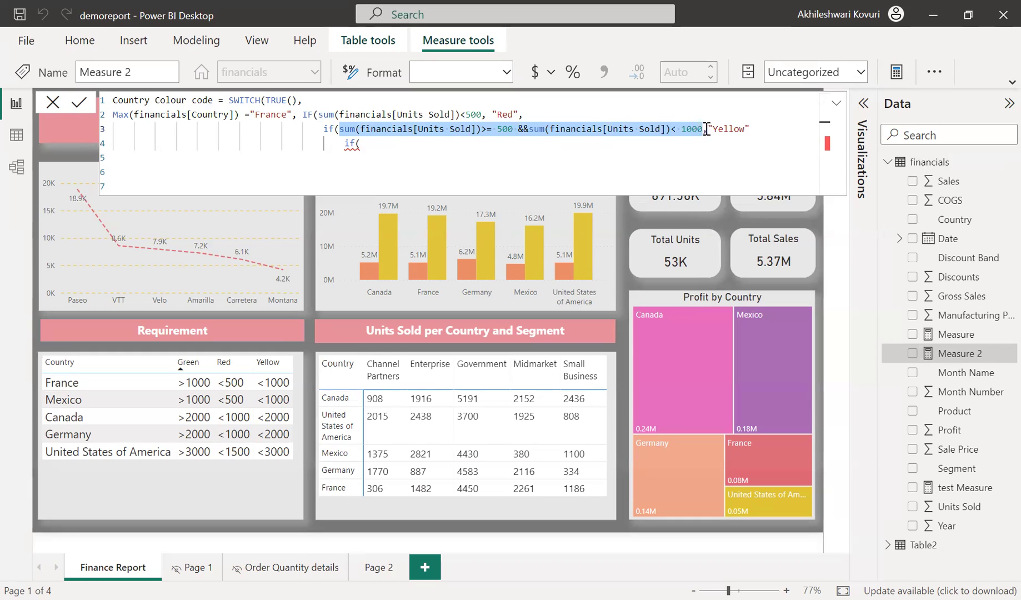
{"action": "left_click", "coordinate": [745, 129]}
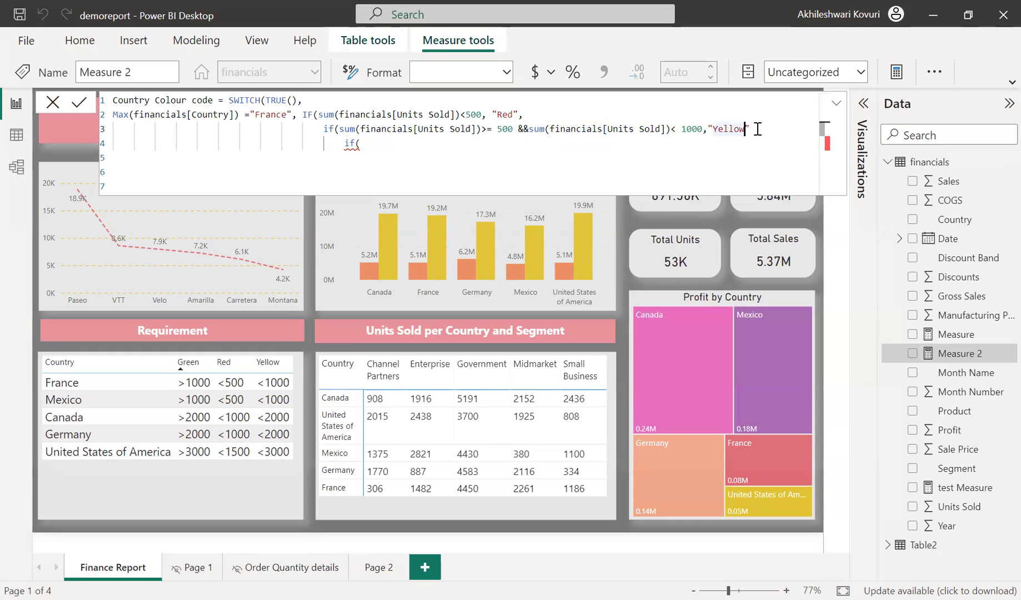
{"action": "type", "text": ","}
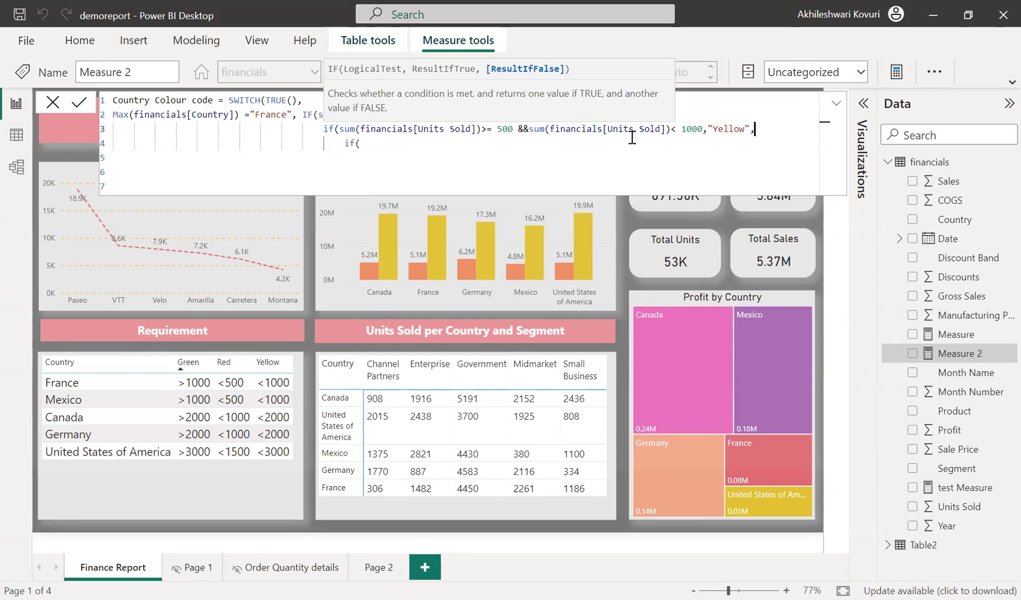
{"action": "left_click", "coordinate": [376, 146]}
{"action": "type", "text": "sum"}
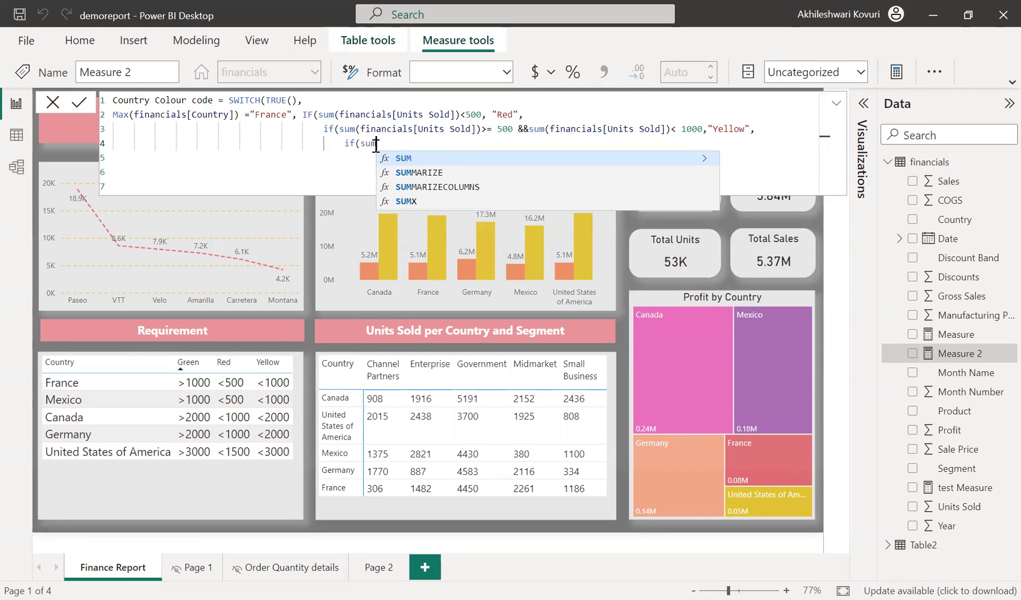
{"action": "type", "text": "(finan"}
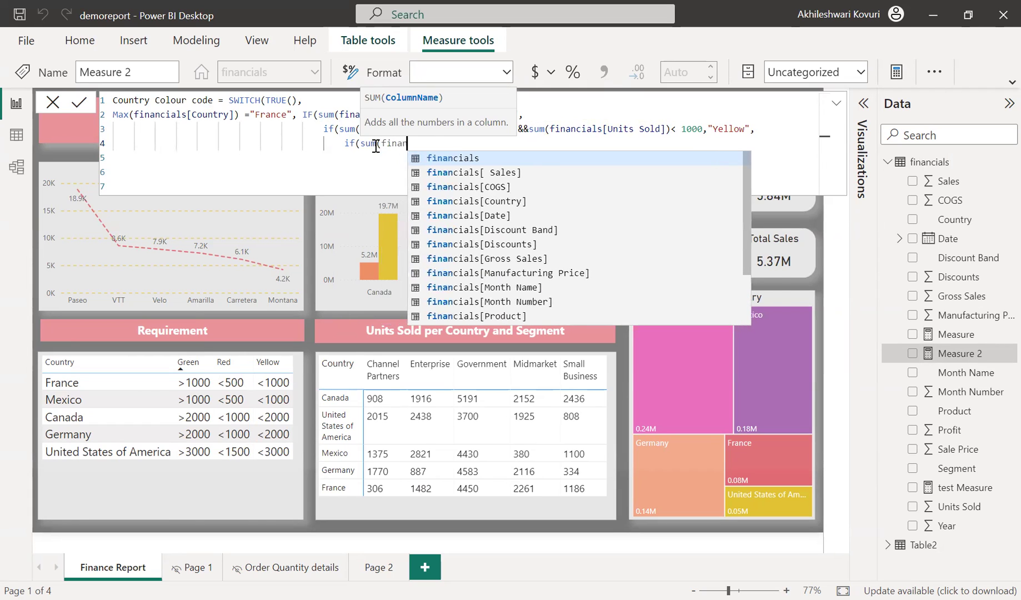
{"action": "type", "text": "cials[Units"}
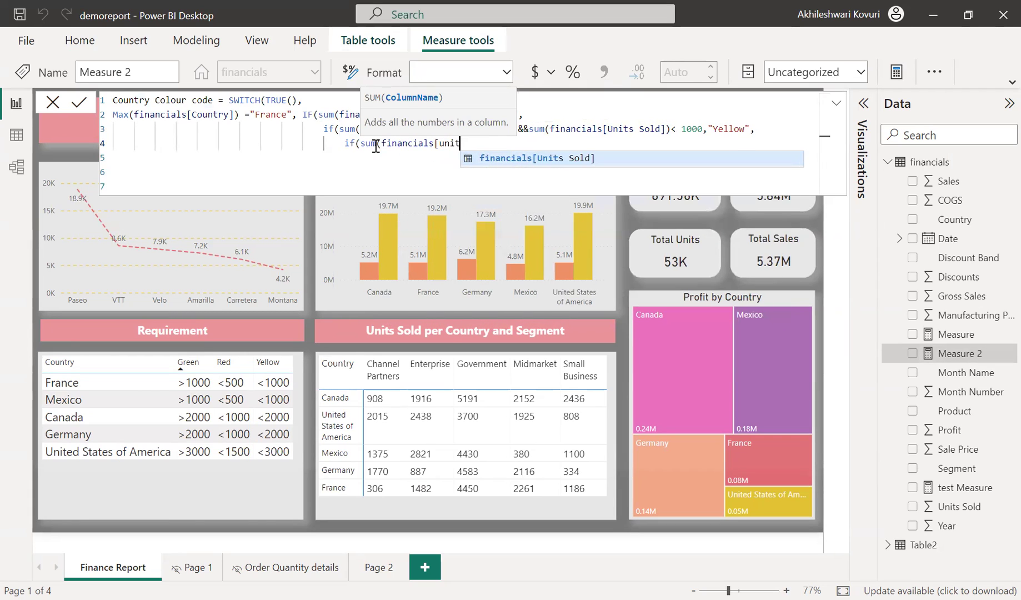
{"action": "key", "text": "Tab"}
{"action": "type", "text": ")"}
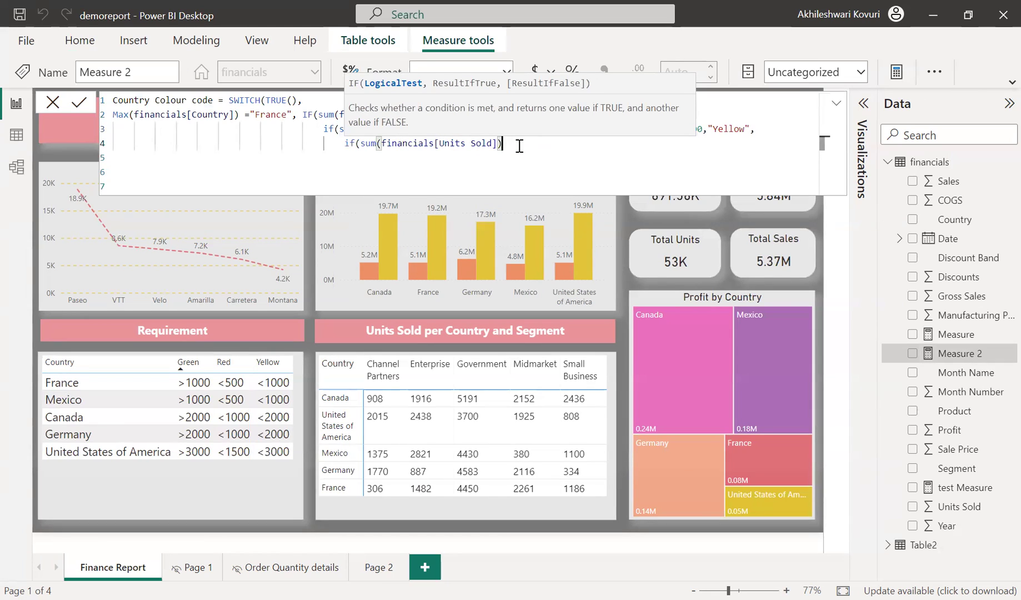
Step: Finish line 4 with '>= 1000, "Green","White")' and start a new line
{"action": "left_click", "coordinate": [300, 143]}
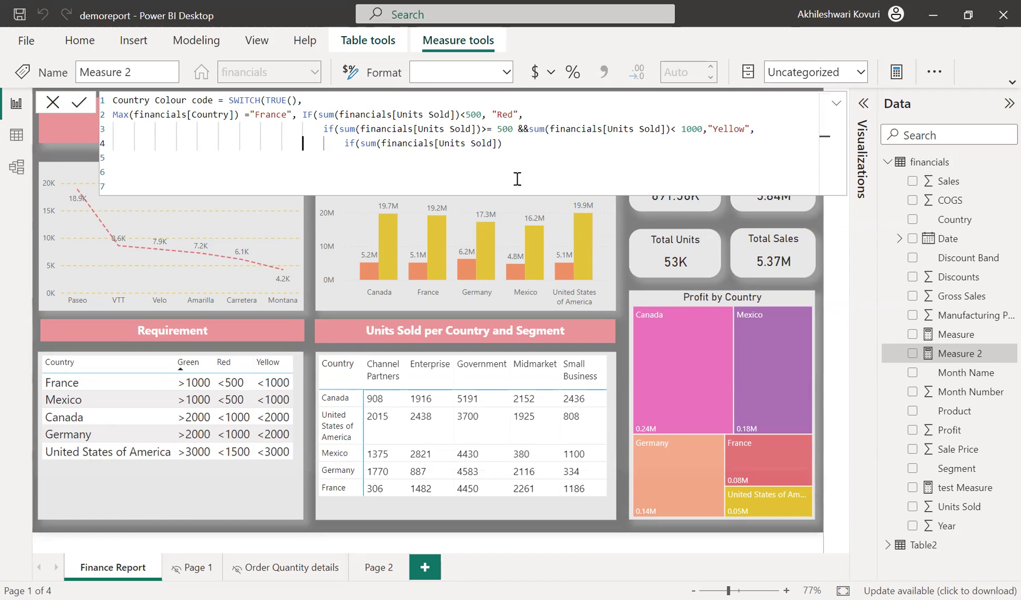
{"action": "left_click", "coordinate": [520, 148]}
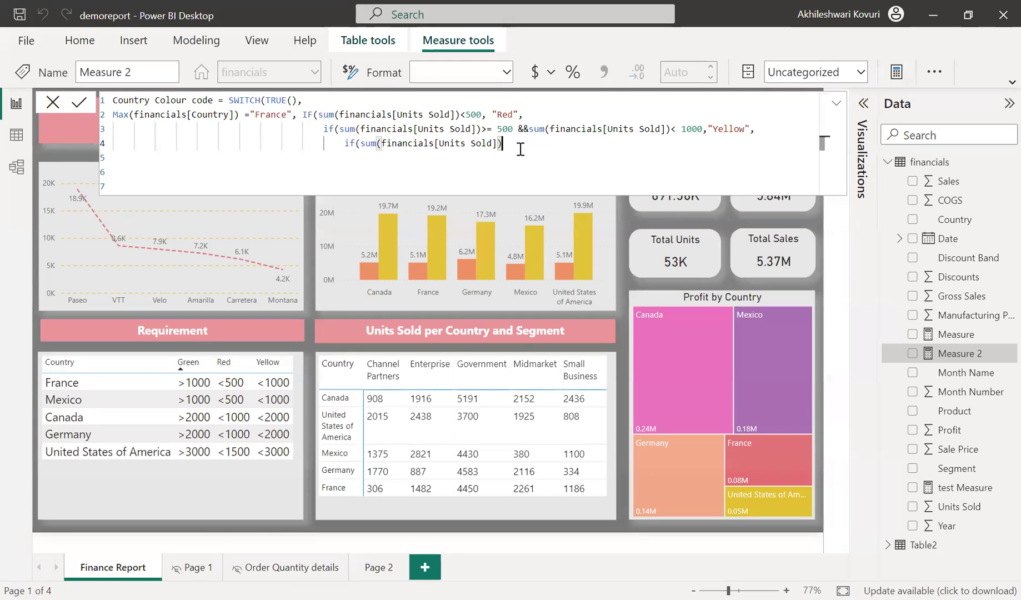
{"action": "type", "text": ">= 1000, "}
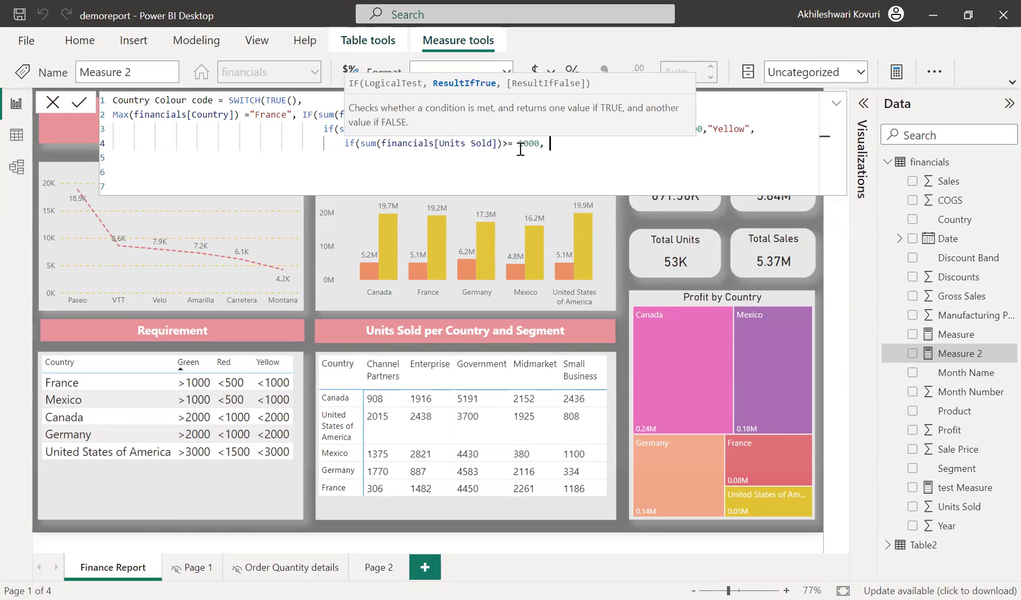
{"action": "type", "text": "\"Green\",\""}
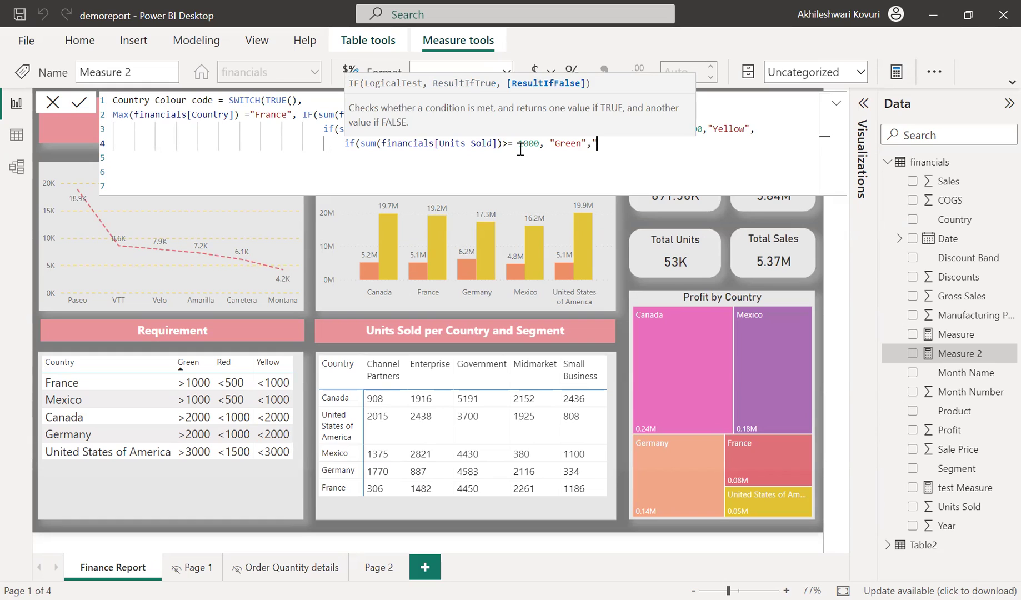
{"action": "type", "text": "White\")"}
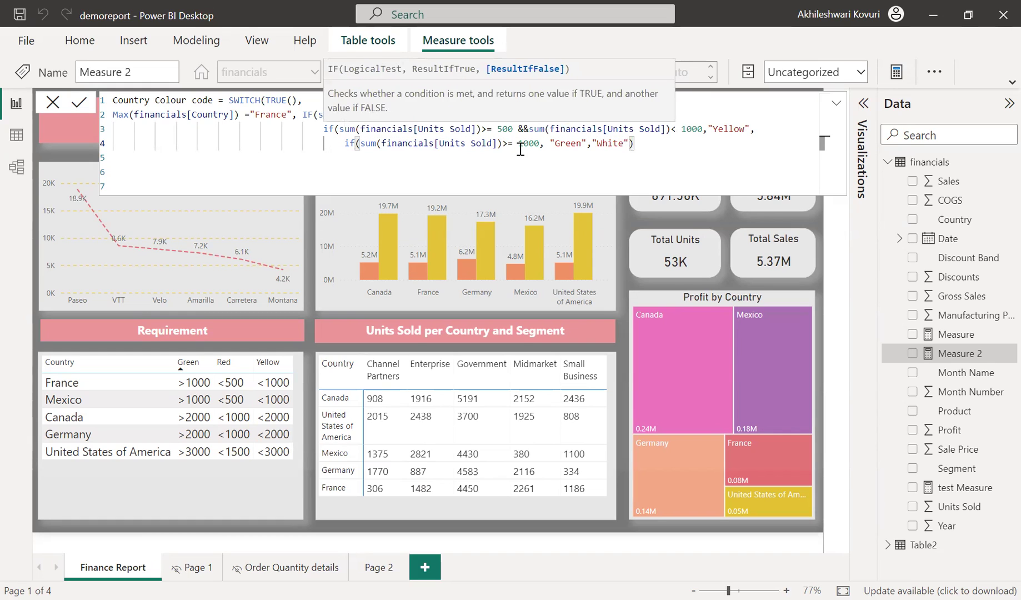
{"action": "key", "text": "shift+Return"}
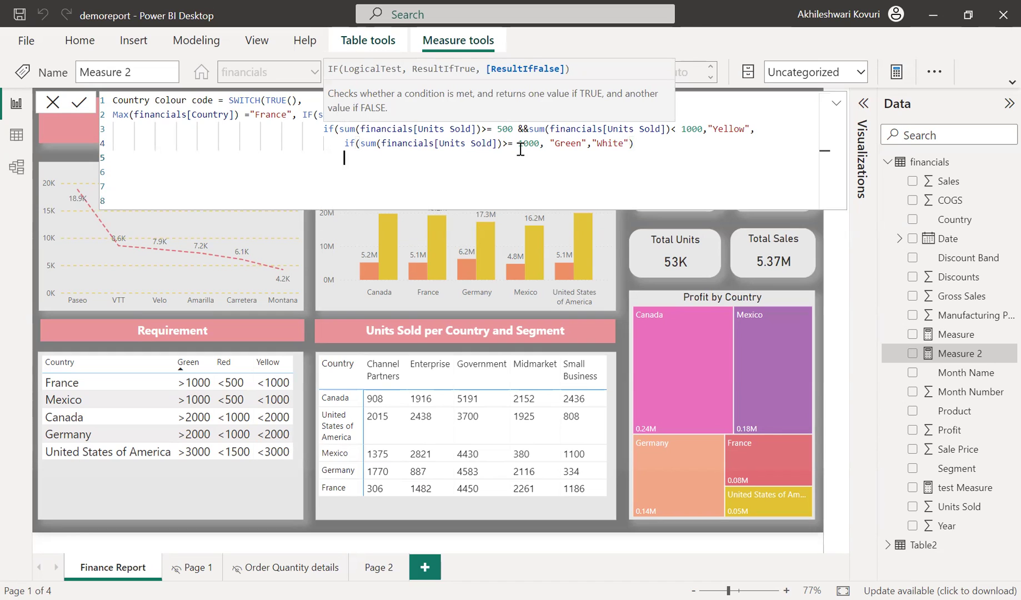
Step: Close the France clause brackets, add "White" as the default, and commit with a final ')'
{"action": "type", "text": ")"}
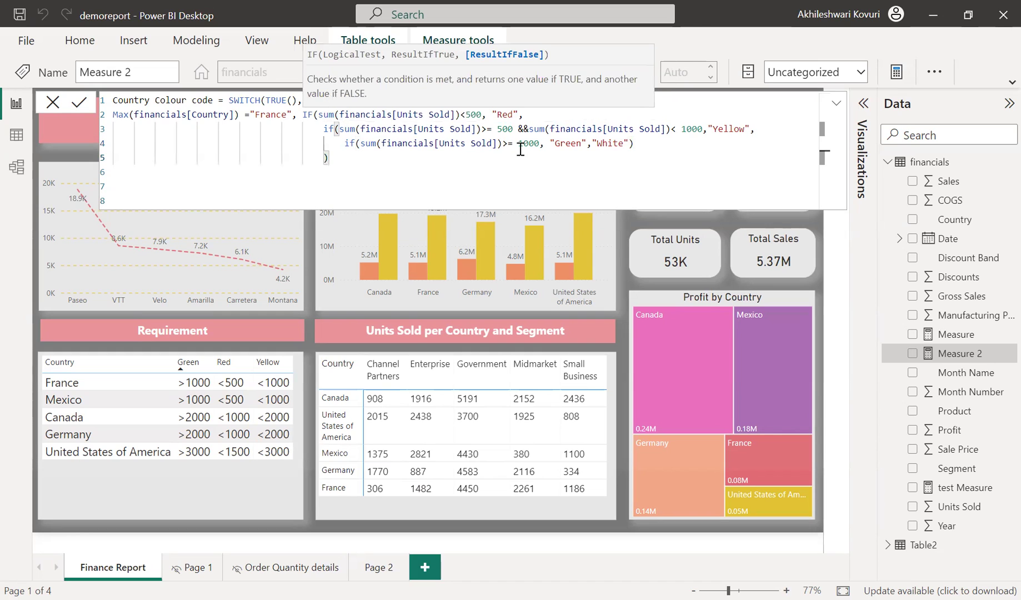
{"action": "key", "text": "shift+Return"}
{"action": "type", "text": ")"}
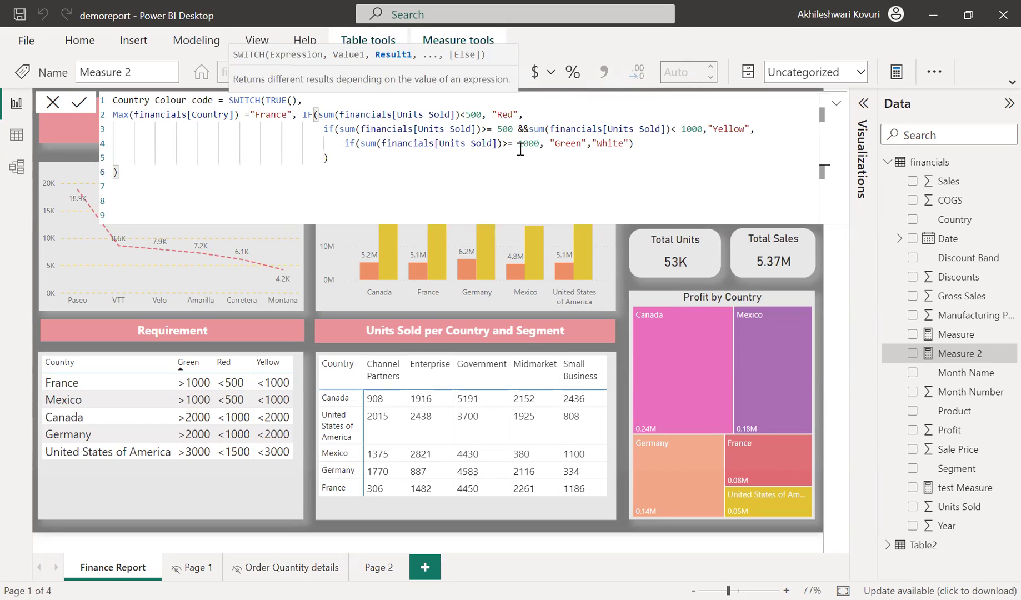
{"action": "type", "text": ","}
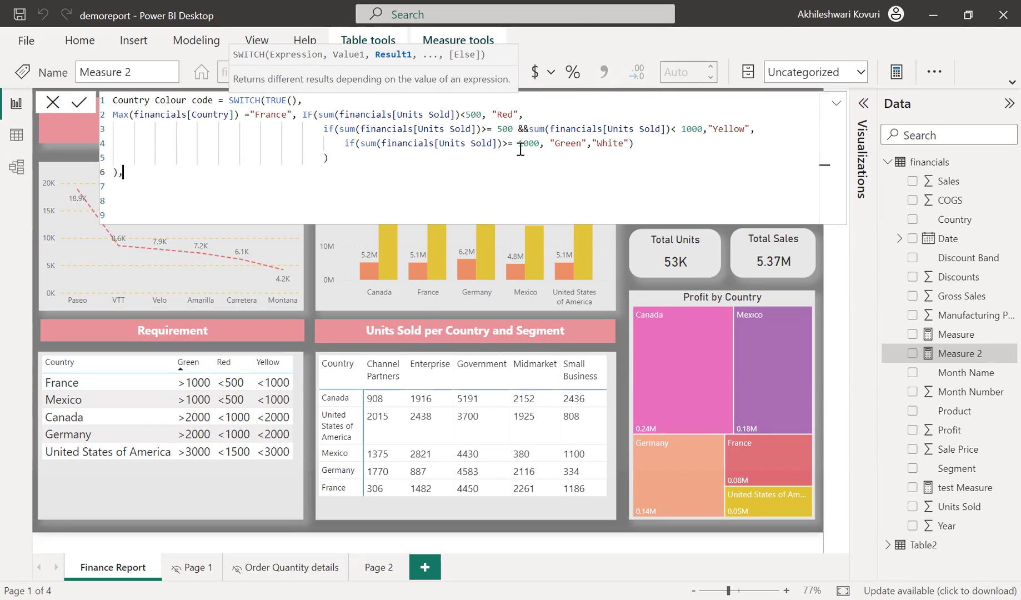
{"action": "key", "text": "shift+Return"}
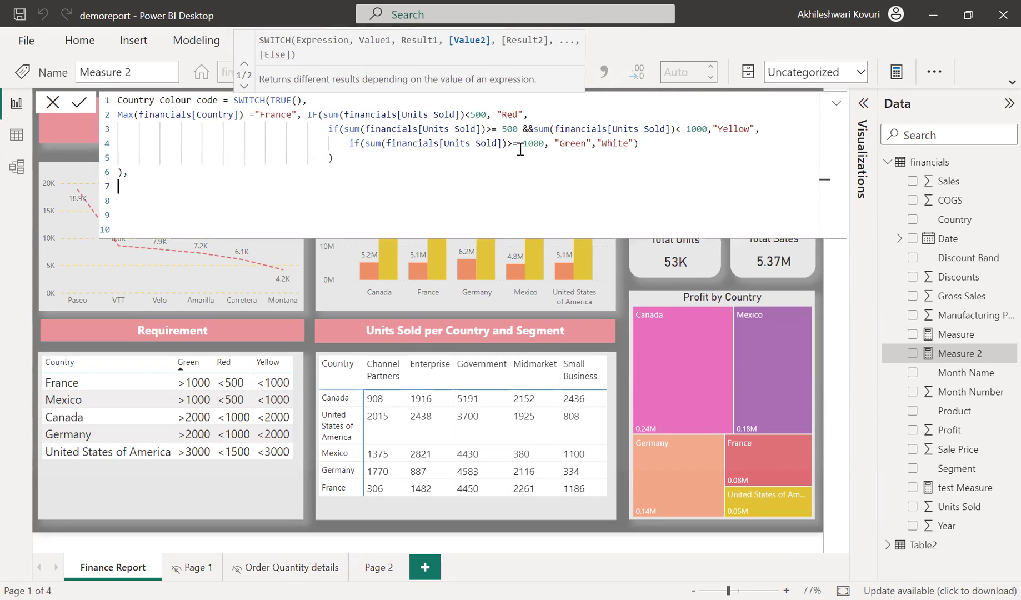
{"action": "key", "text": "shift+Return"}
{"action": "type", "text": "\"White"}
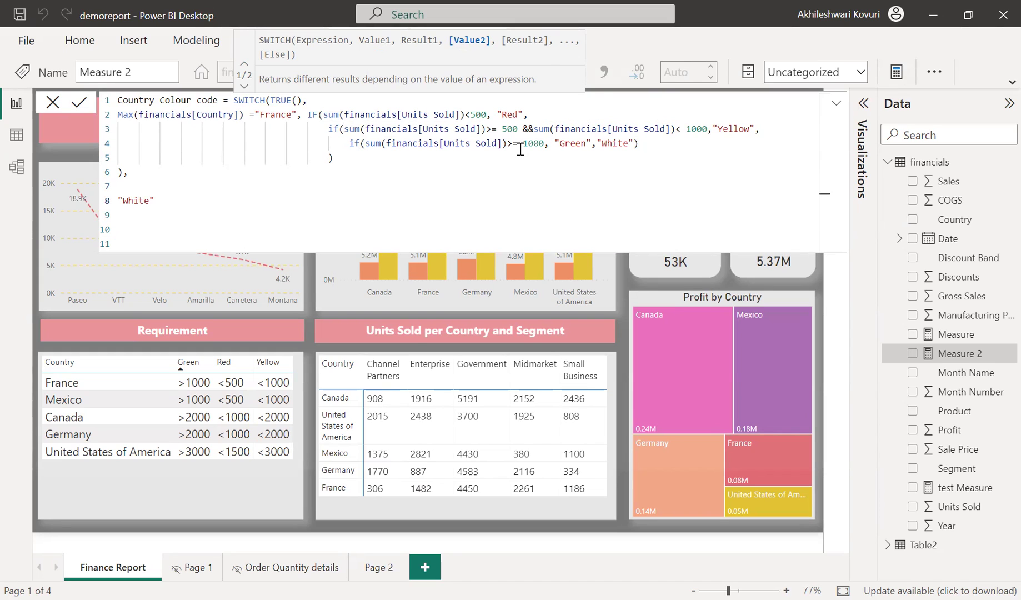
{"action": "key", "text": "Return"}
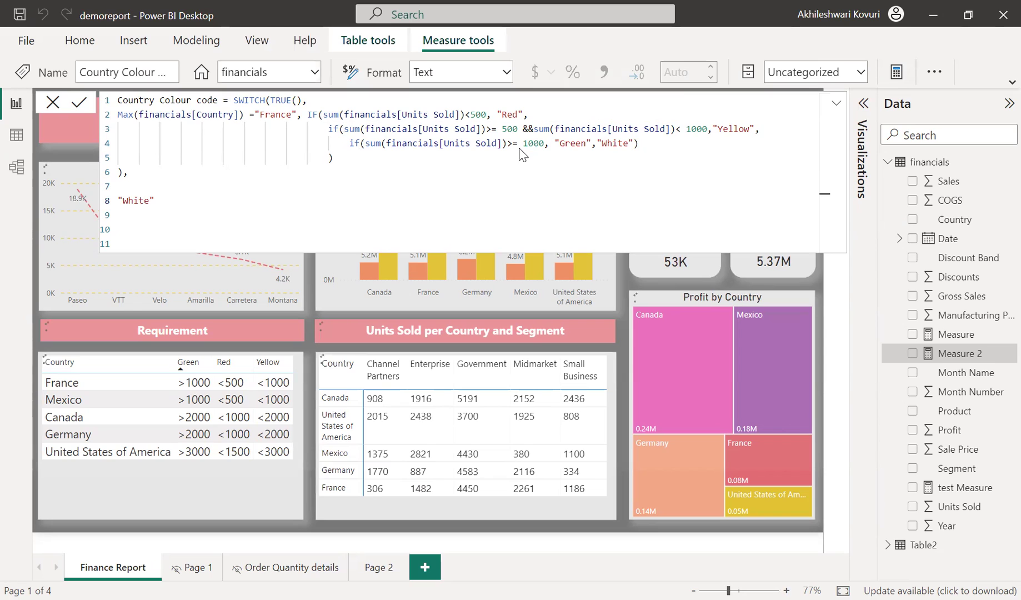
{"action": "type", "text": ")"}
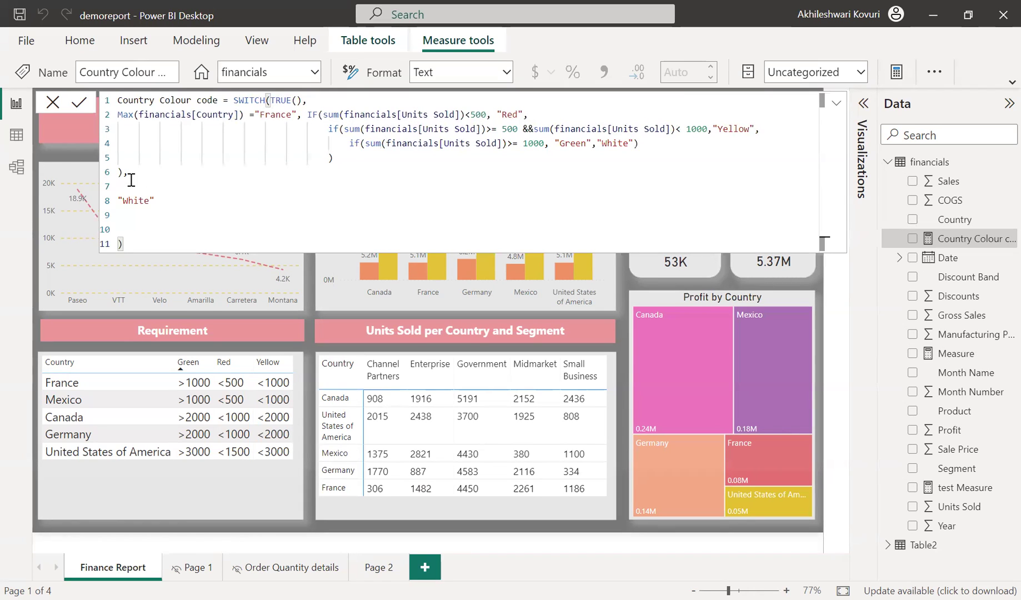
Step: Duplicate the France clause below itself and change its country to "Mexico"
{"action": "left_click_drag", "start_coordinate": [132, 174], "coordinate": [112, 108]}
{"action": "key", "text": "ctrl+c"}
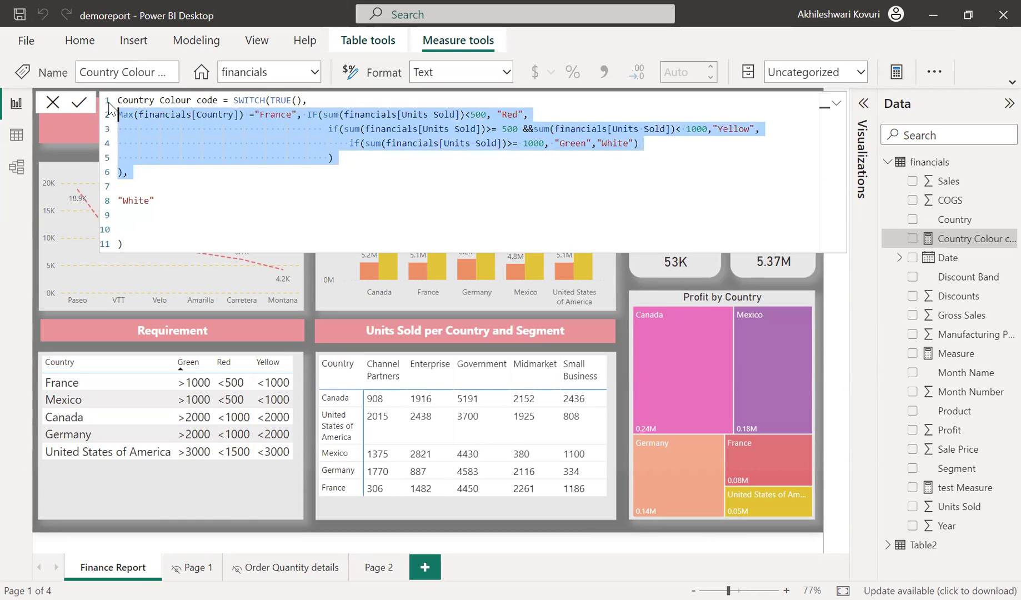
{"action": "left_click", "coordinate": [134, 187]}
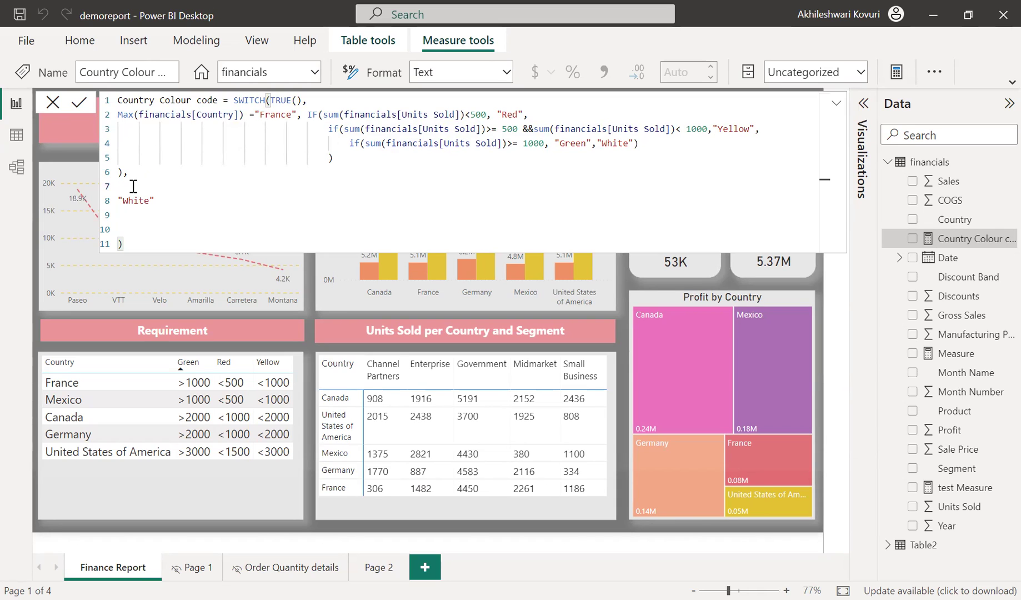
{"action": "key", "text": "ctrl+v"}
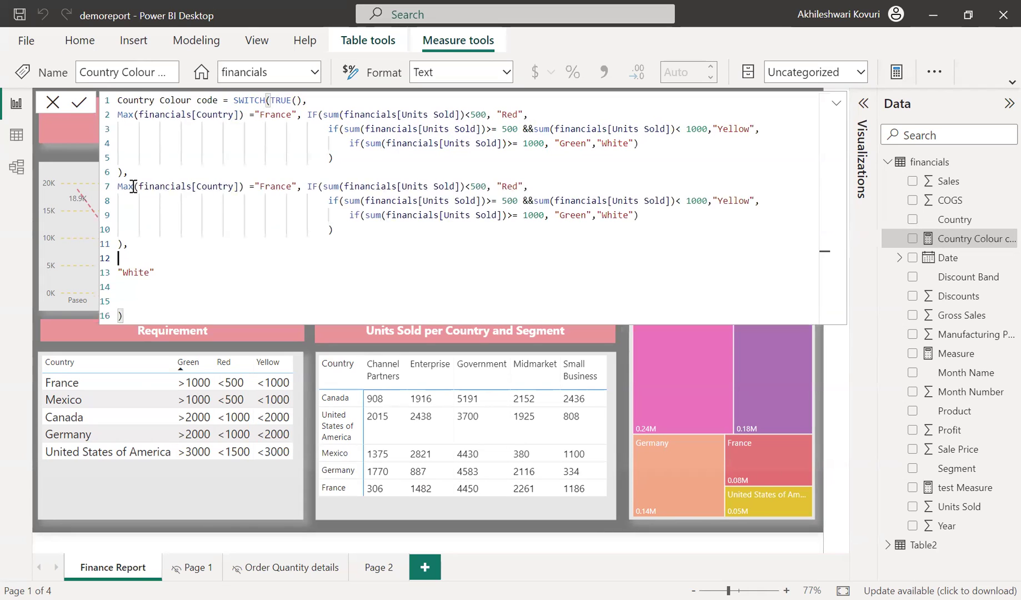
{"action": "left_click", "coordinate": [292, 188]}
{"action": "key", "text": "BackSpace"}
{"action": "key", "text": "BackSpace"}
{"action": "key", "text": "BackSpace"}
{"action": "key", "text": "BackSpace"}
{"action": "key", "text": "BackSpace"}
{"action": "key", "text": "BackSpace"}
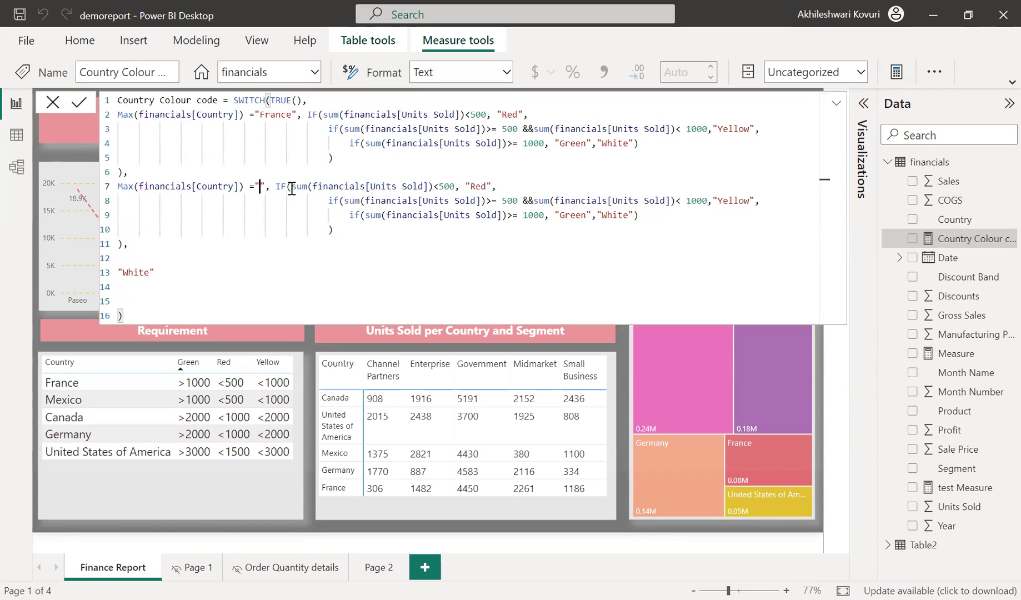
{"action": "type", "text": "Mexico"}
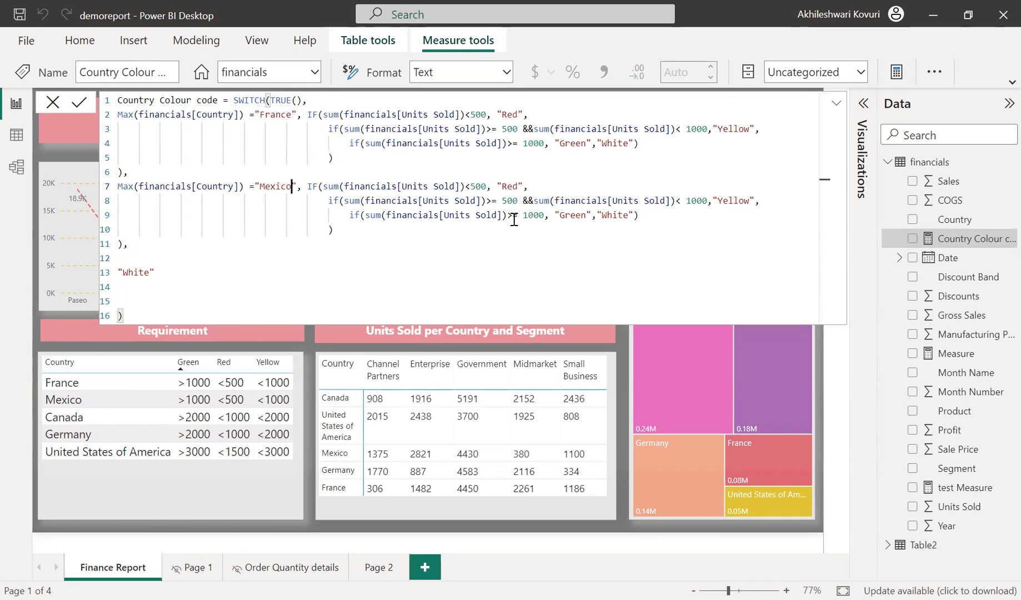
{"action": "left_click_drag", "start_coordinate": [129, 244], "coordinate": [113, 196]}
{"action": "key", "text": "ctrl+c"}
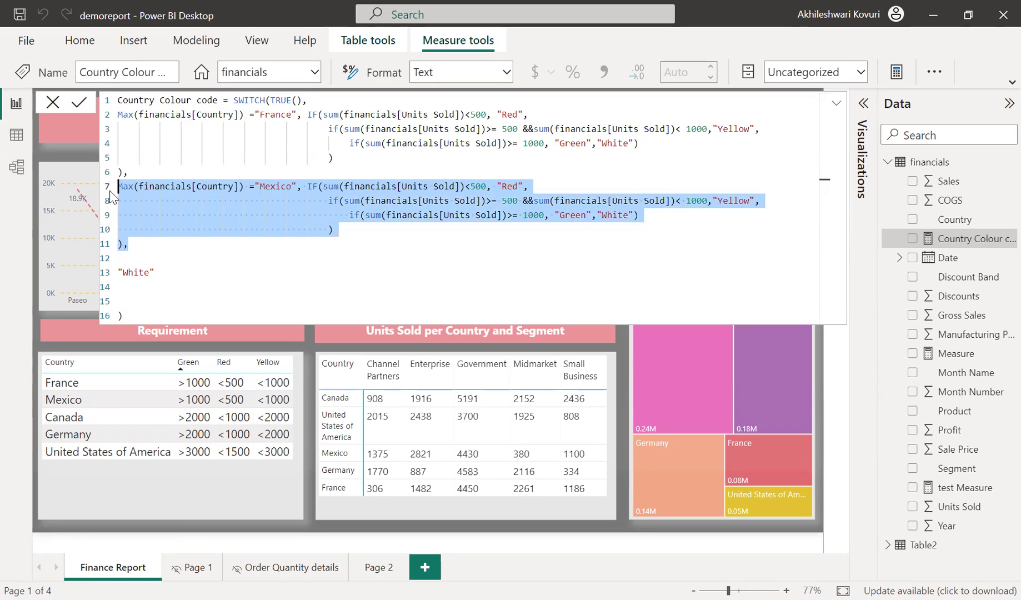
{"action": "left_click", "coordinate": [134, 245]}
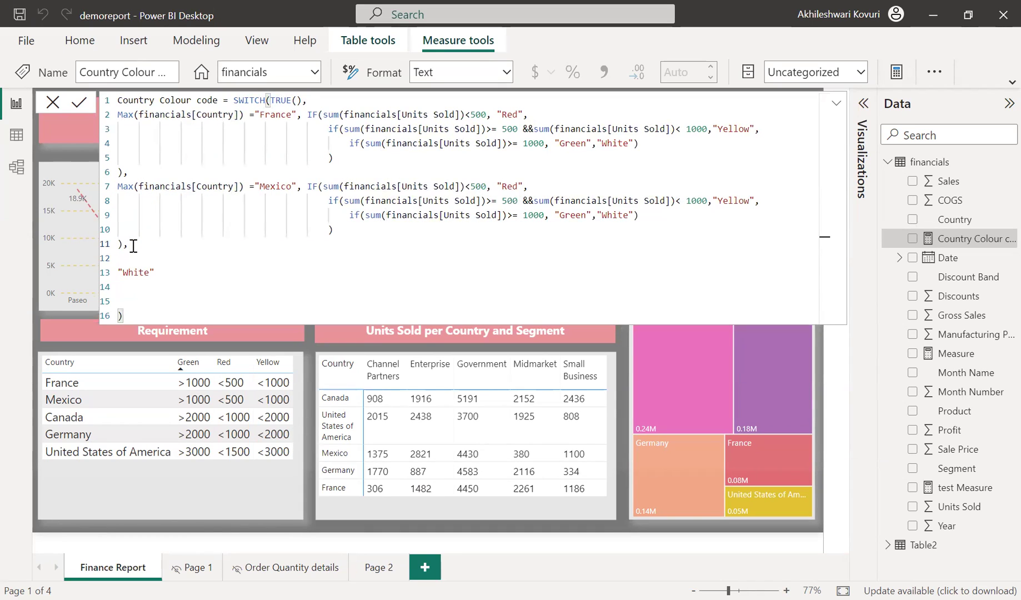
Step: Paste another copy of the clause and rename its country to "Canada"
{"action": "key", "text": "Return"}
{"action": "key", "text": "ctrl+v"}
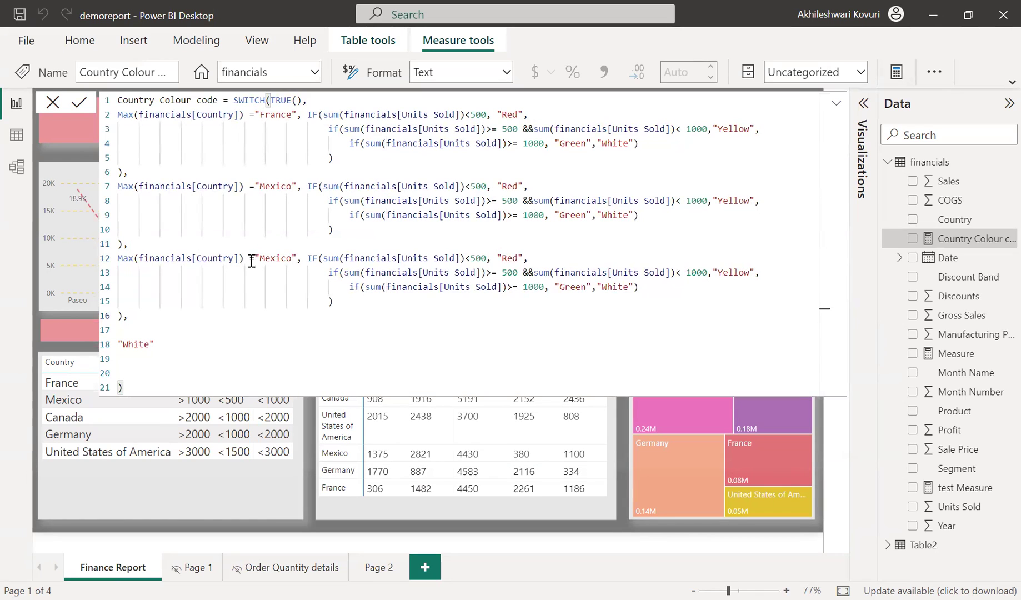
{"action": "left_click", "coordinate": [292, 257]}
{"action": "key", "text": "BackSpace"}
{"action": "key", "text": "BackSpace"}
{"action": "key", "text": "BackSpace"}
{"action": "key", "text": "BackSpace"}
{"action": "key", "text": "BackSpace"}
{"action": "key", "text": "BackSpace"}
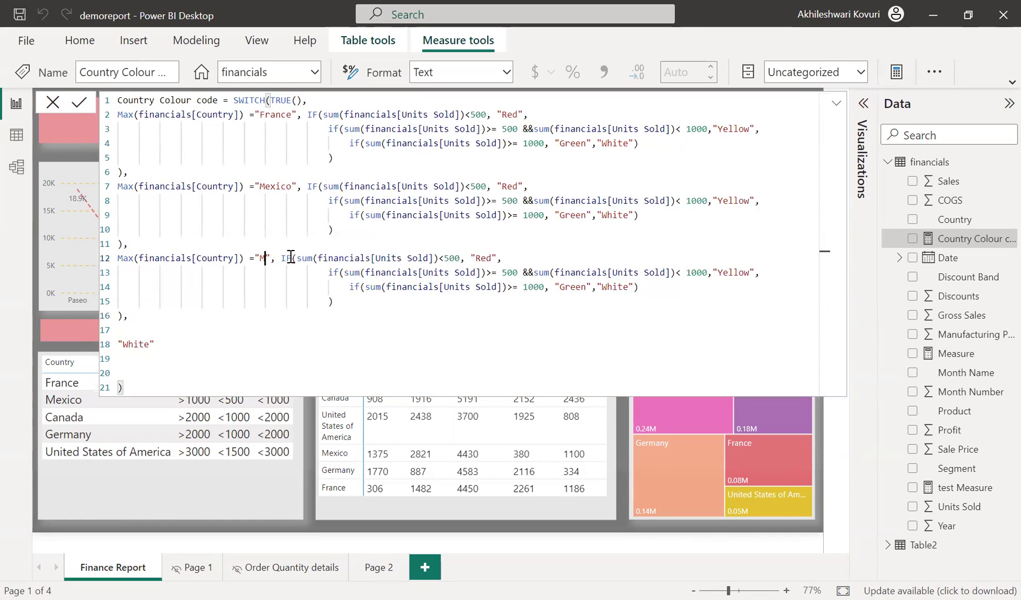
{"action": "type", "text": "Cana"}
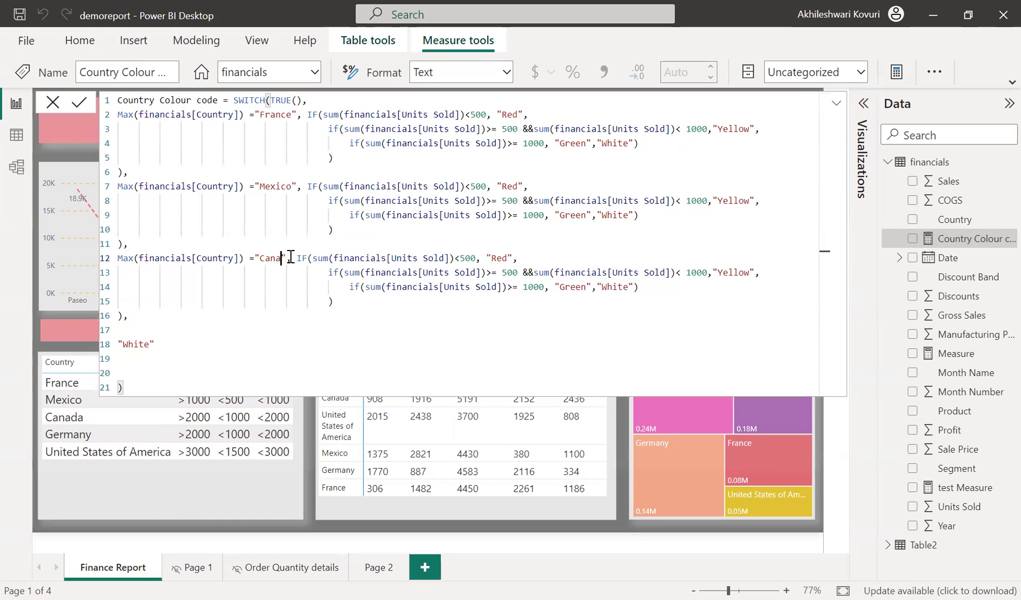
{"action": "type", "text": "da"}
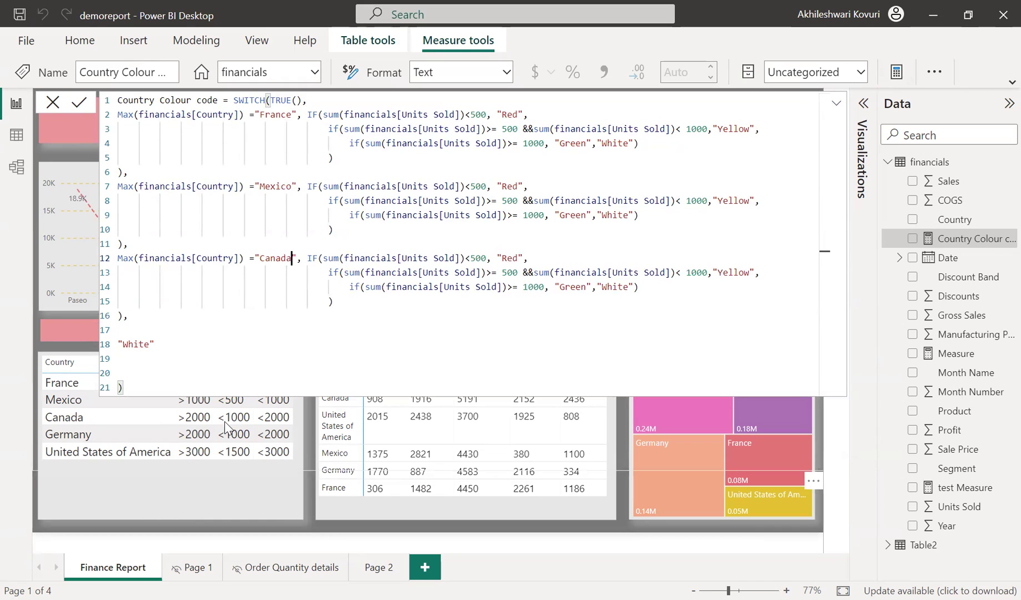
Step: Raise Canada's Red threshold and lower Yellow limit from 500 to 1000
{"action": "left_click", "coordinate": [480, 259]}
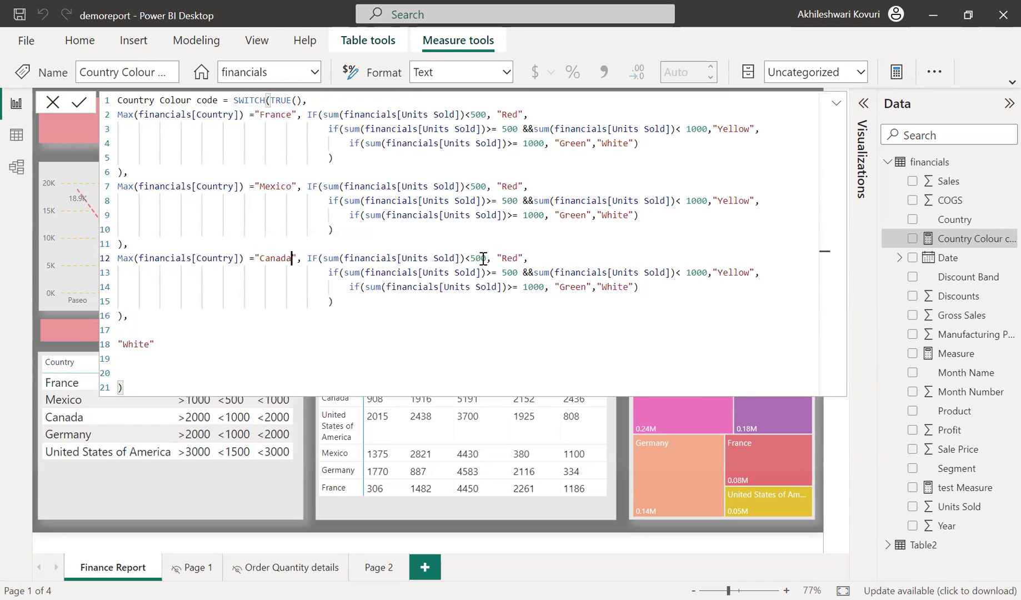
{"action": "key", "text": "BackSpace"}
{"action": "key", "text": "BackSpace"}
{"action": "type", "text": "100"}
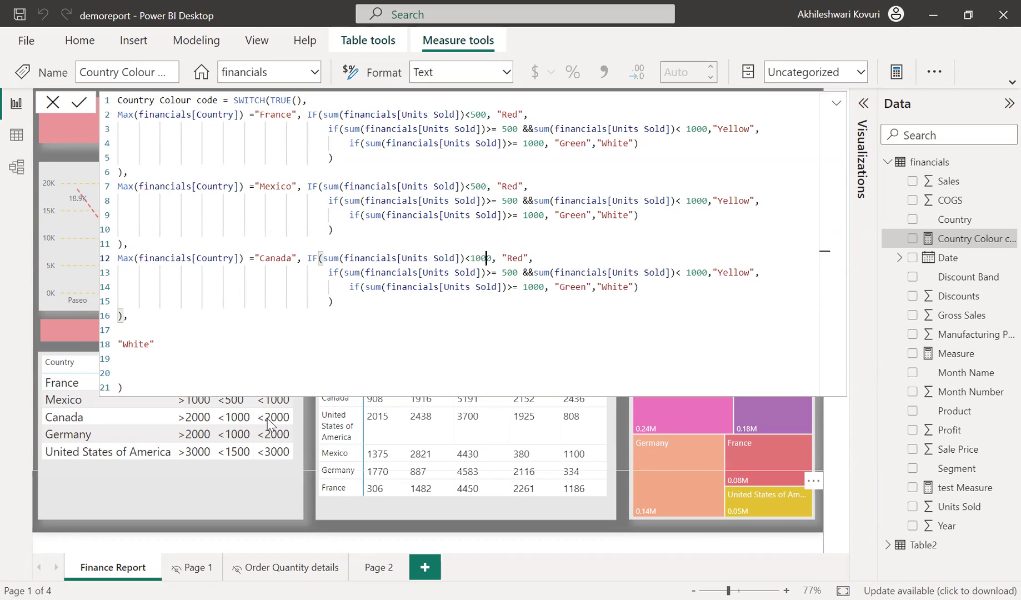
{"action": "left_click", "coordinate": [490, 271]}
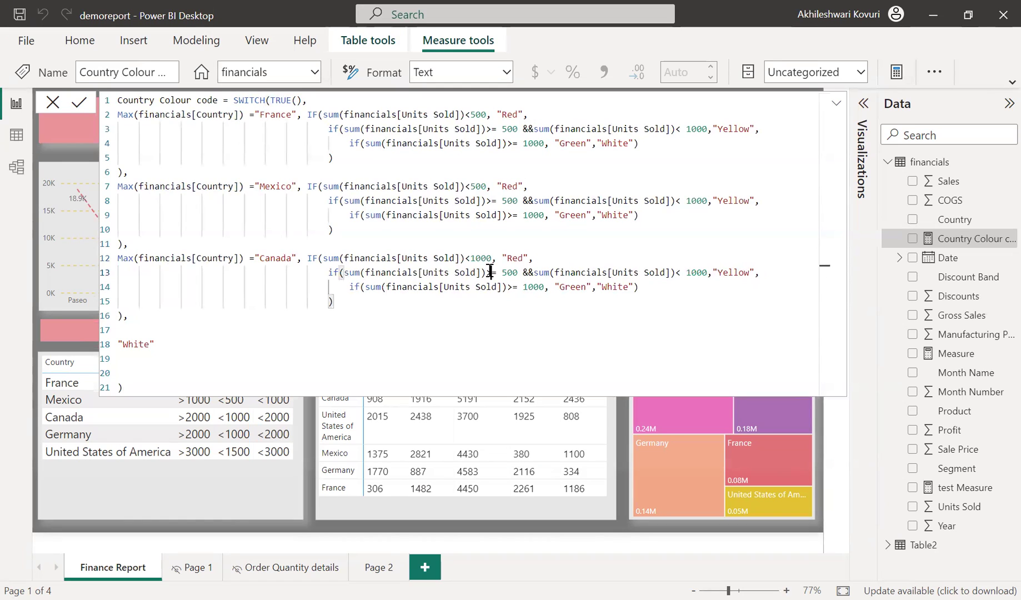
{"action": "key", "text": "Right"}
{"action": "key", "text": "BackSpace"}
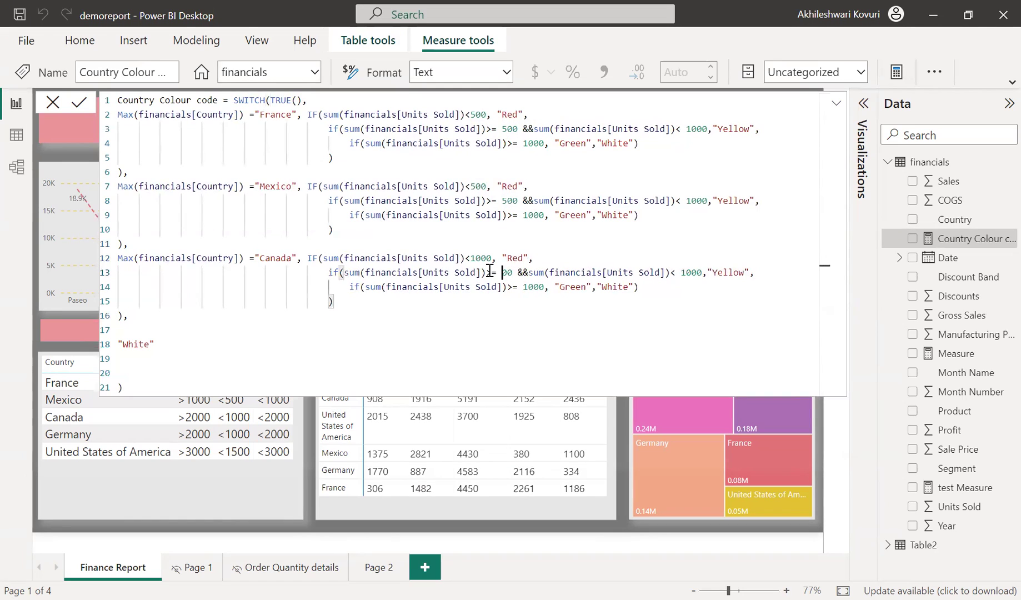
{"action": "type", "text": "10"}
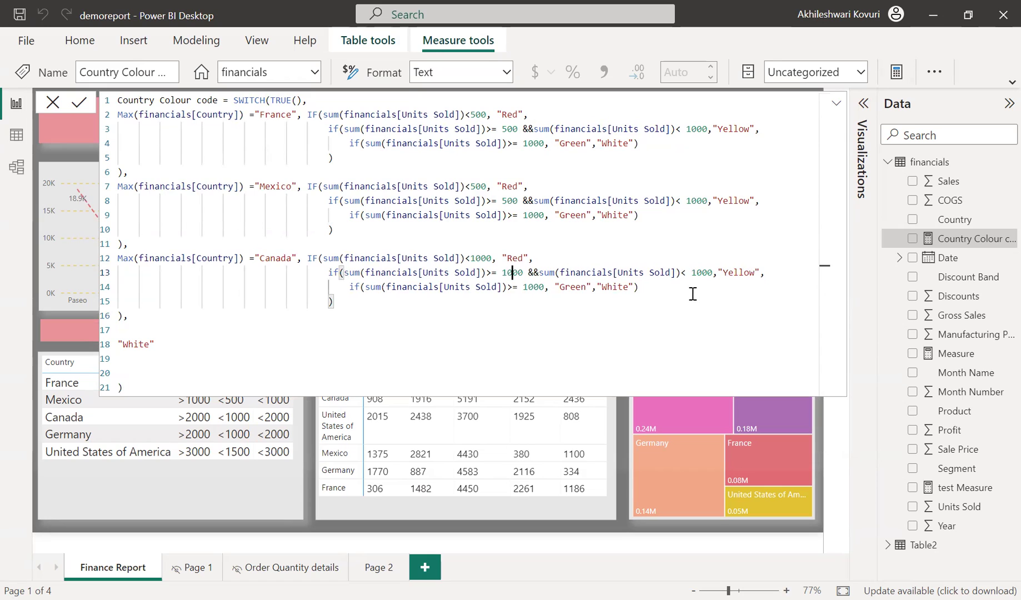
Step: Change Canada's upper Yellow limit and Green threshold from 1000 to 2000
{"action": "left_click", "coordinate": [697, 273]}
{"action": "key", "text": "BackSpace"}
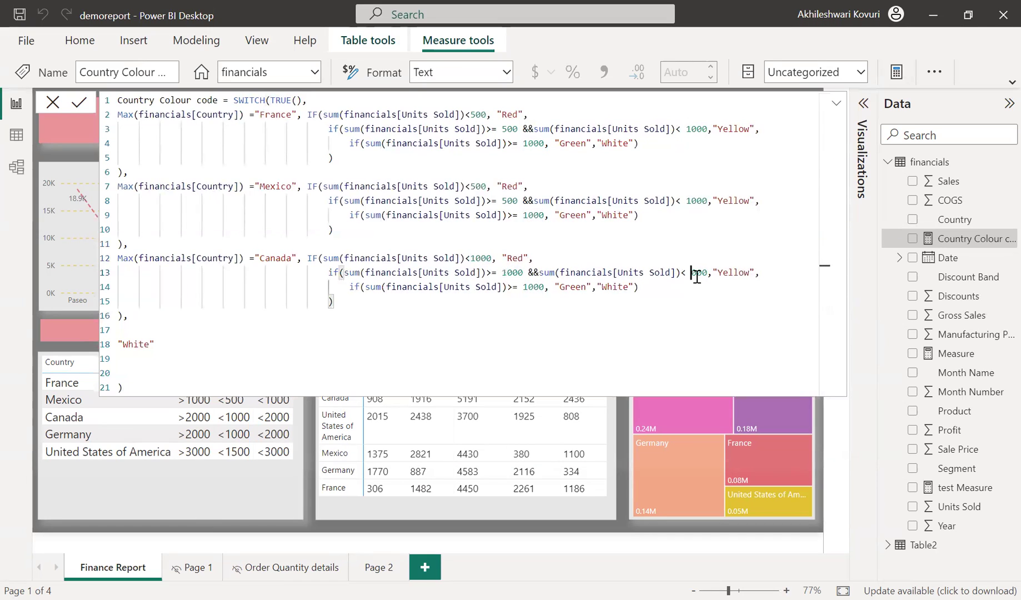
{"action": "type", "text": "2"}
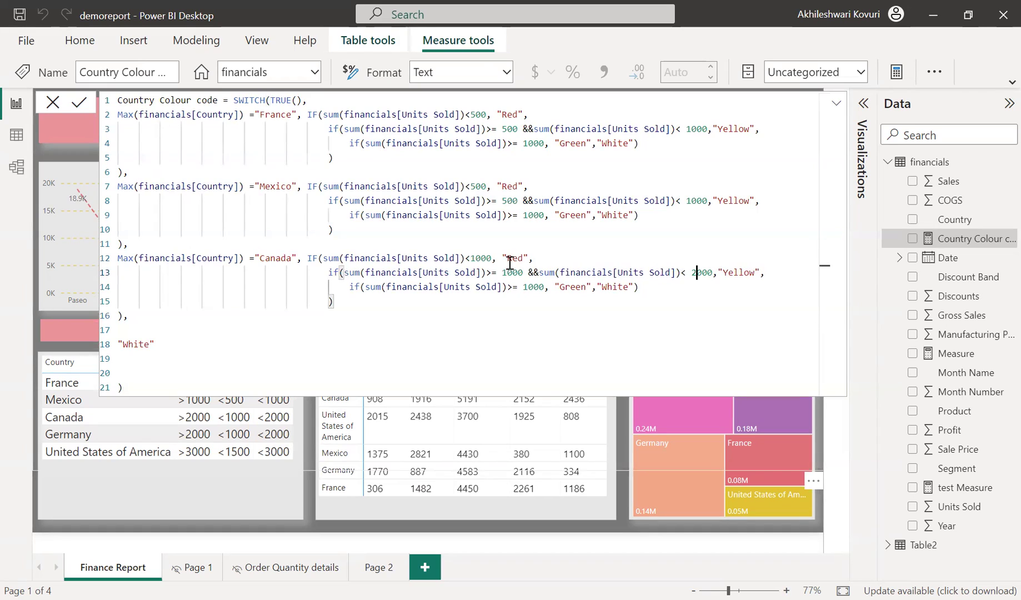
{"action": "left_click", "coordinate": [527, 287]}
{"action": "key", "text": "BackSpace"}
{"action": "type", "text": "2"}
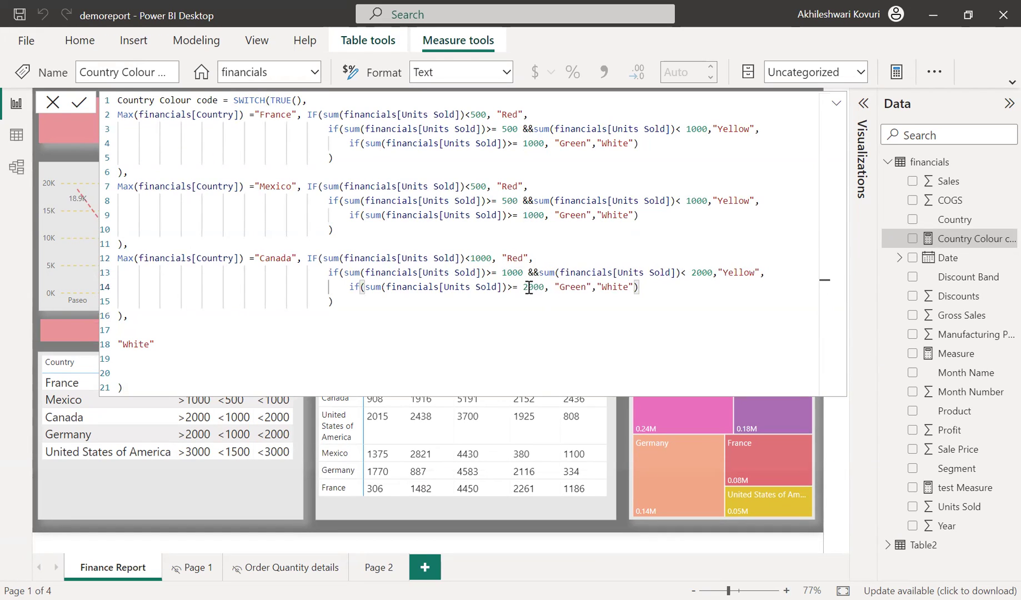
{"action": "left_click", "coordinate": [276, 336]}
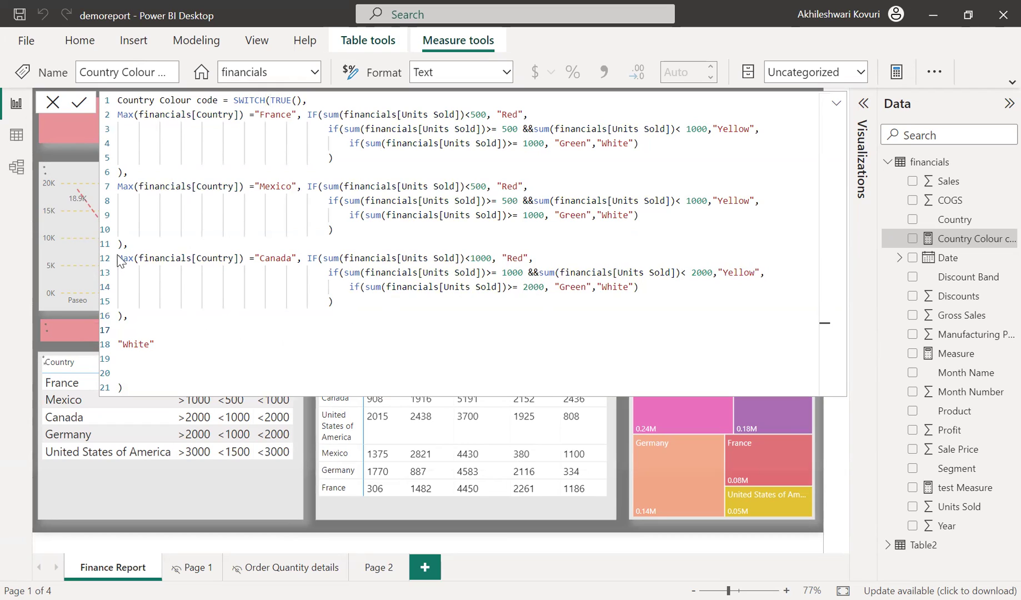
Step: Copy the Canada branch below itself and rename its country to "Germany"
{"action": "key", "text": "ctrl+End"}
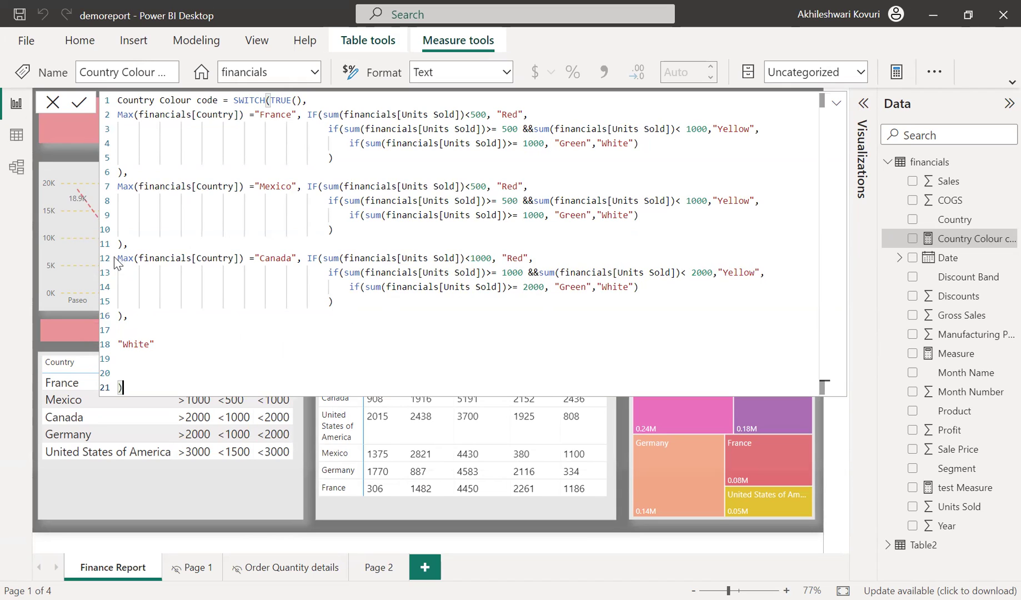
{"action": "left_click_drag", "start_coordinate": [117, 257], "coordinate": [142, 320]}
{"action": "key", "text": "ctrl+c"}
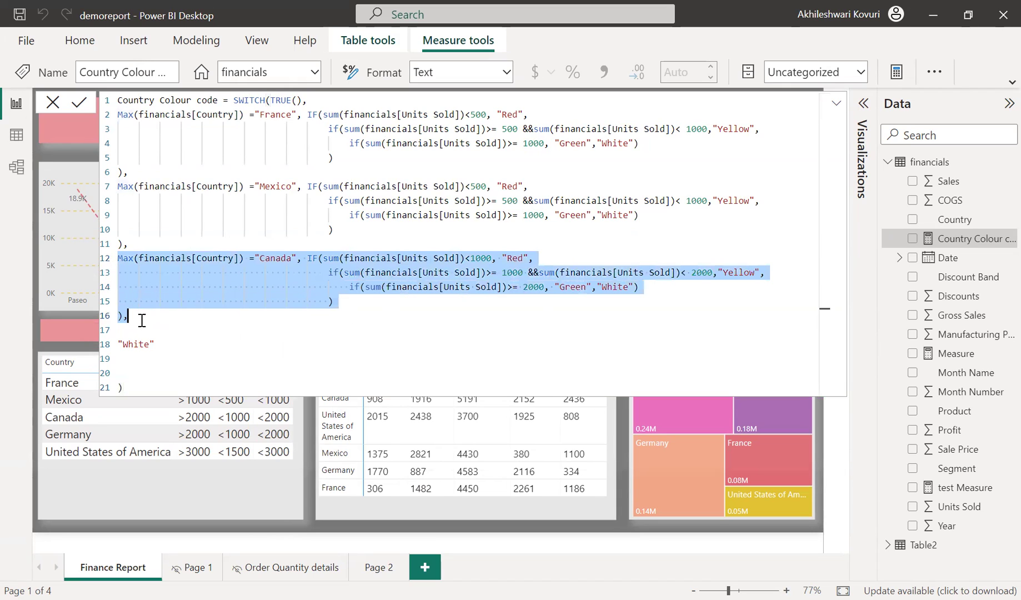
{"action": "left_click", "coordinate": [142, 321]}
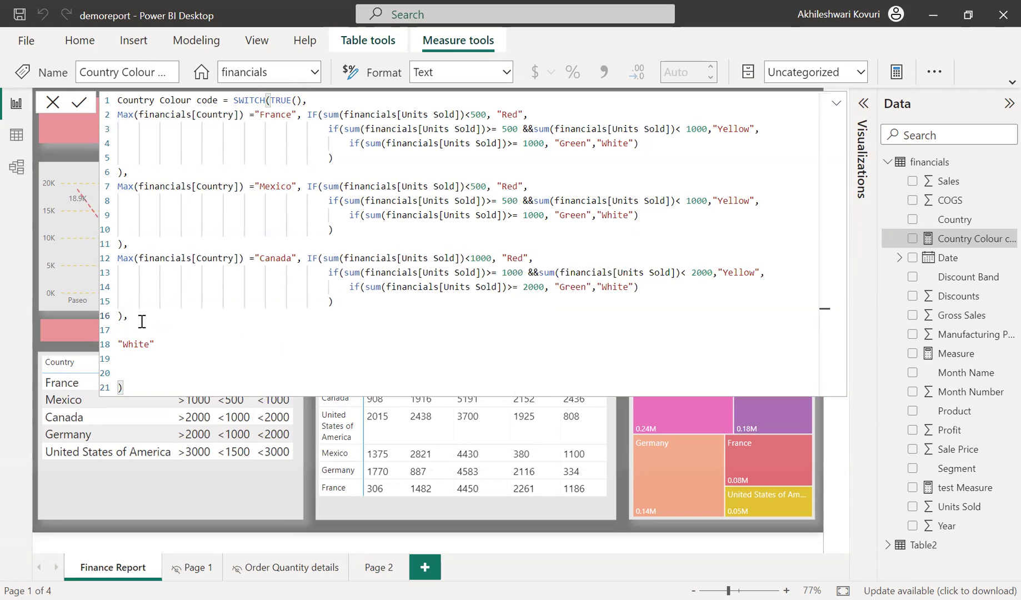
{"action": "key", "text": "Return"}
{"action": "key", "text": "ctrl+v"}
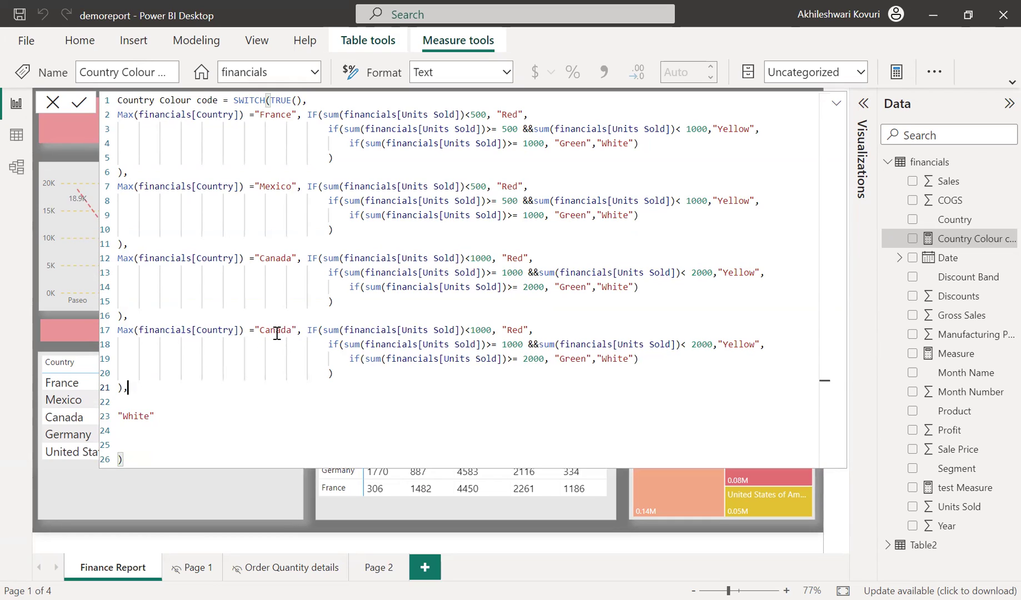
{"action": "double_click", "coordinate": [294, 332]}
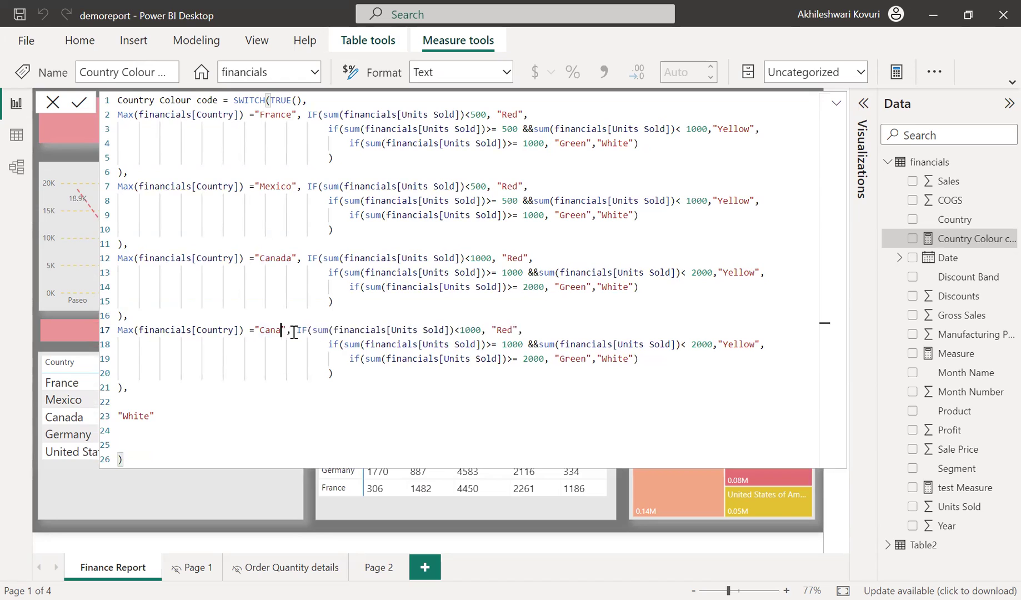
{"action": "key", "text": "BackSpace"}
{"action": "type", "text": "Germ"}
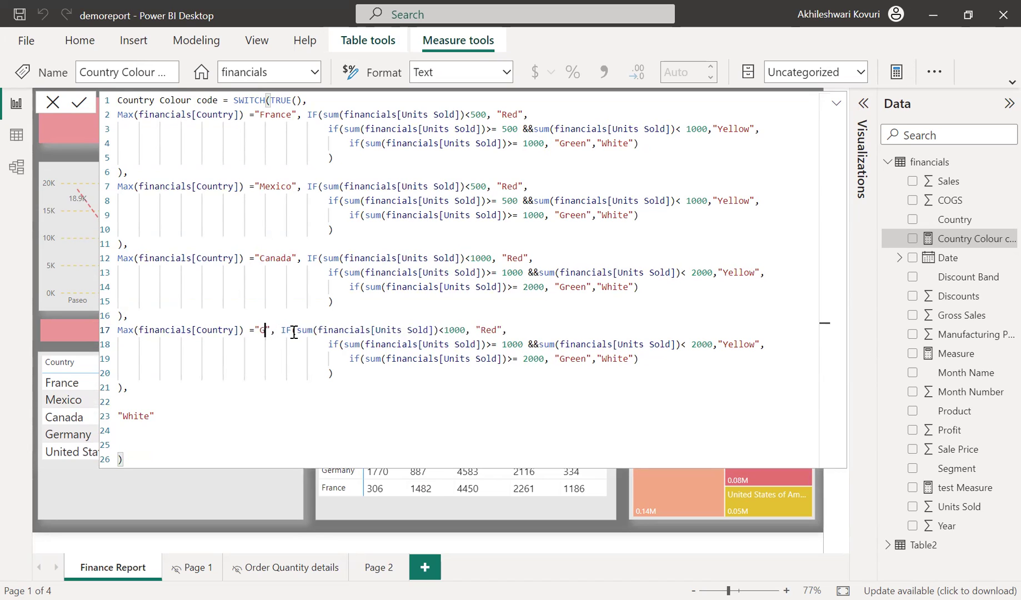
{"action": "type", "text": "any"}
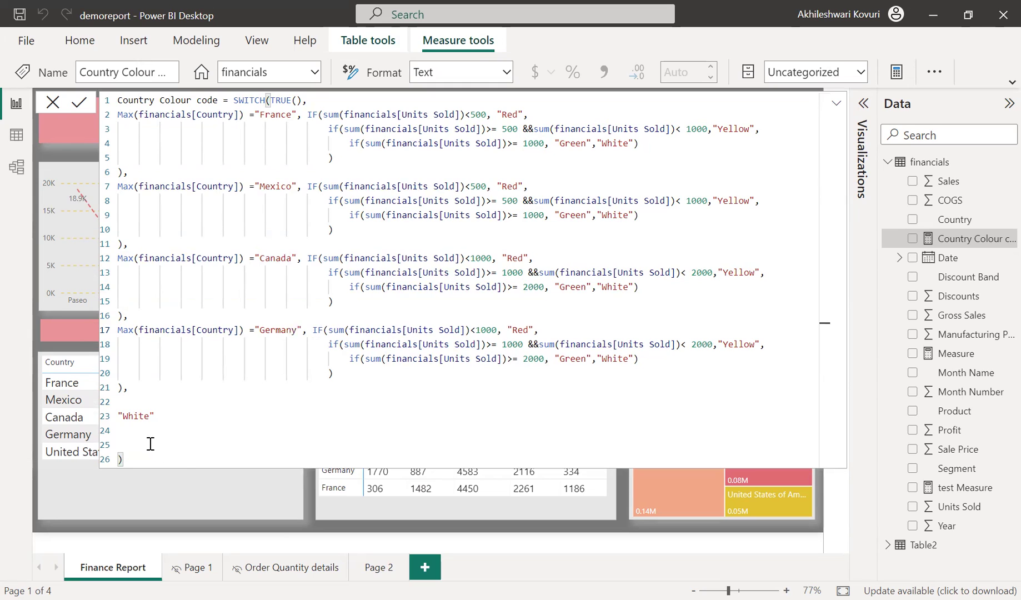
{"action": "left_click", "coordinate": [135, 388]}
{"action": "left_click_drag", "start_coordinate": [135, 388], "coordinate": [113, 334]}
{"action": "key", "text": "ctrl+c"}
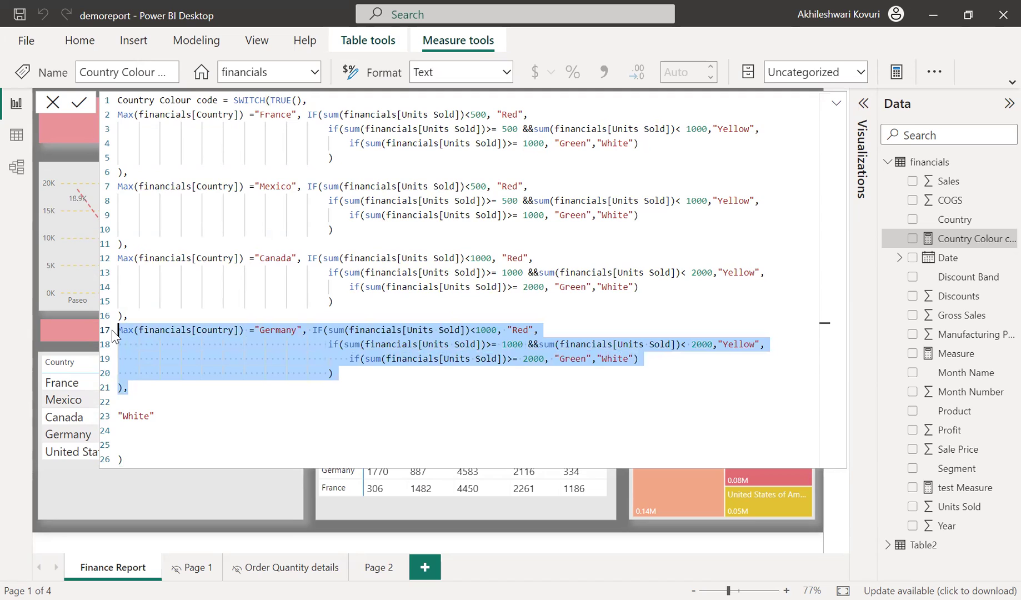
Step: Paste a copy of the Germany branch and rename it "United States of America"
{"action": "left_click", "coordinate": [134, 392]}
{"action": "key", "text": "Return"}
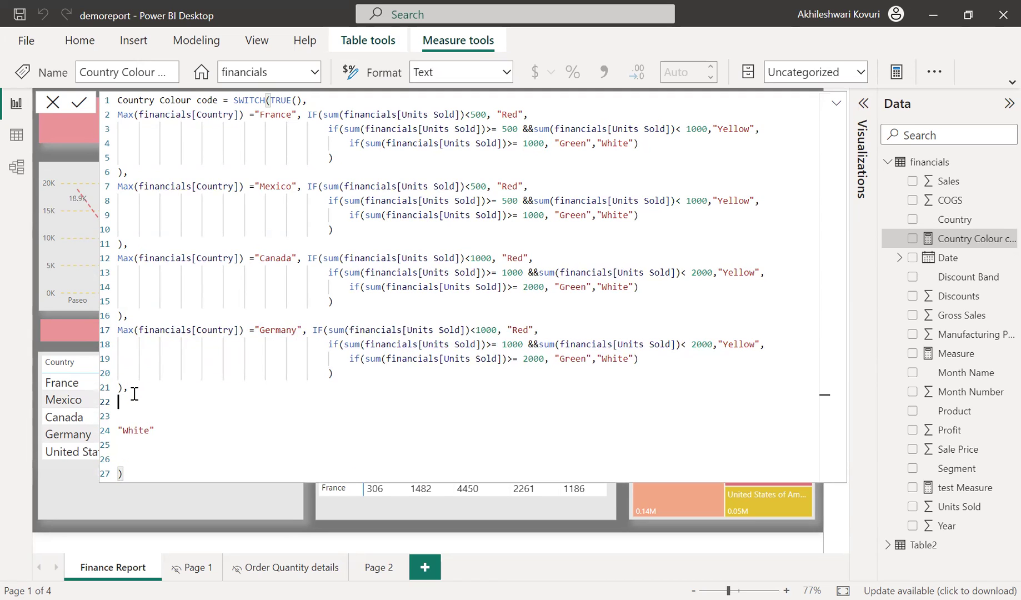
{"action": "key", "text": "ctrl+v"}
{"action": "left_click", "coordinate": [299, 405]}
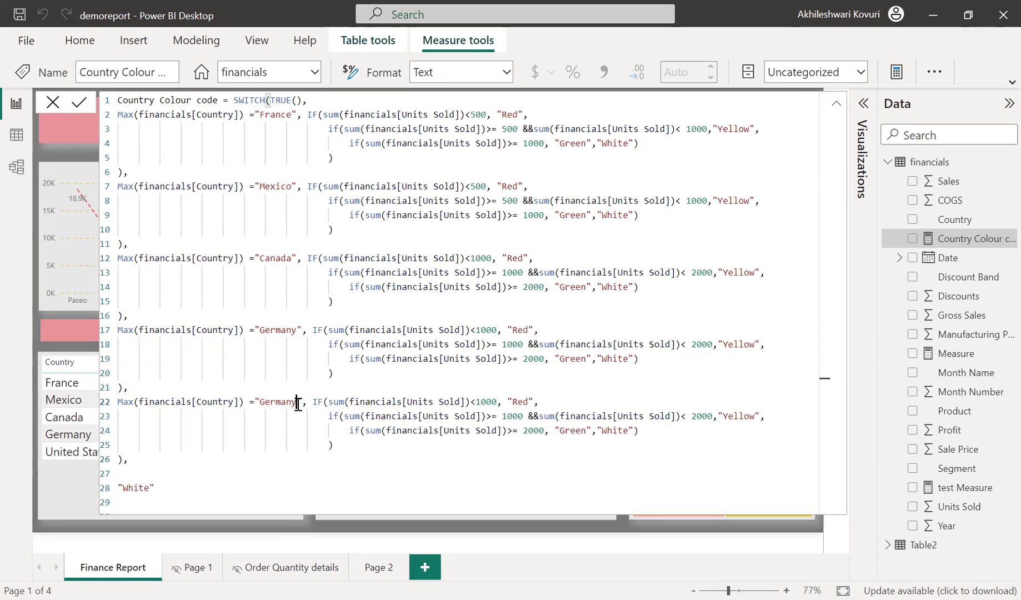
{"action": "key", "text": "BackSpace"}
{"action": "key", "text": "BackSpace"}
{"action": "key", "text": "BackSpace"}
{"action": "key", "text": "BackSpace"}
{"action": "key", "text": "BackSpace"}
{"action": "key", "text": "BackSpace"}
{"action": "key", "text": "BackSpace"}
{"action": "type", "text": "United St"}
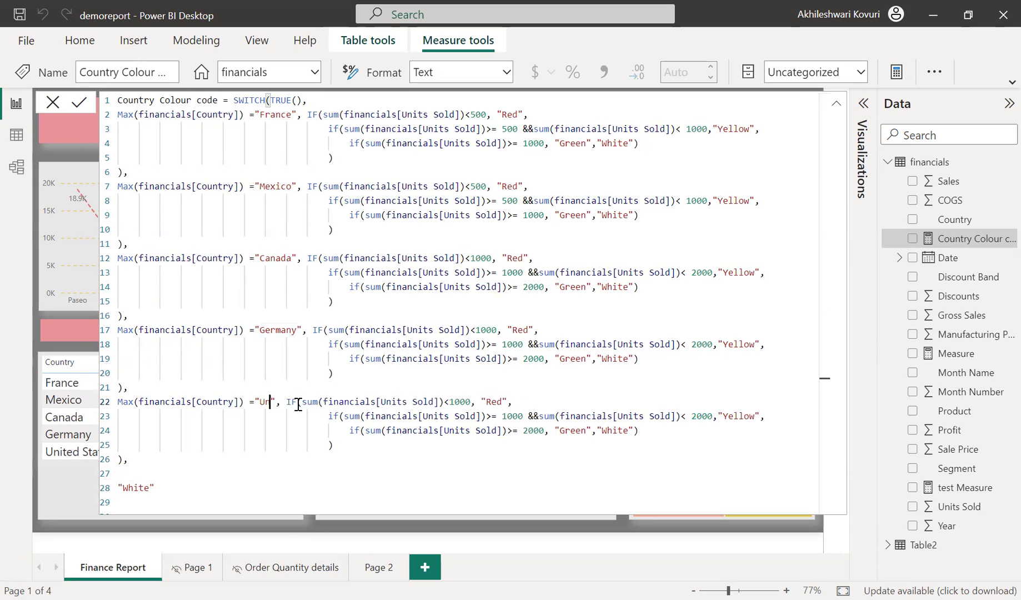
{"action": "type", "text": "ates of A"}
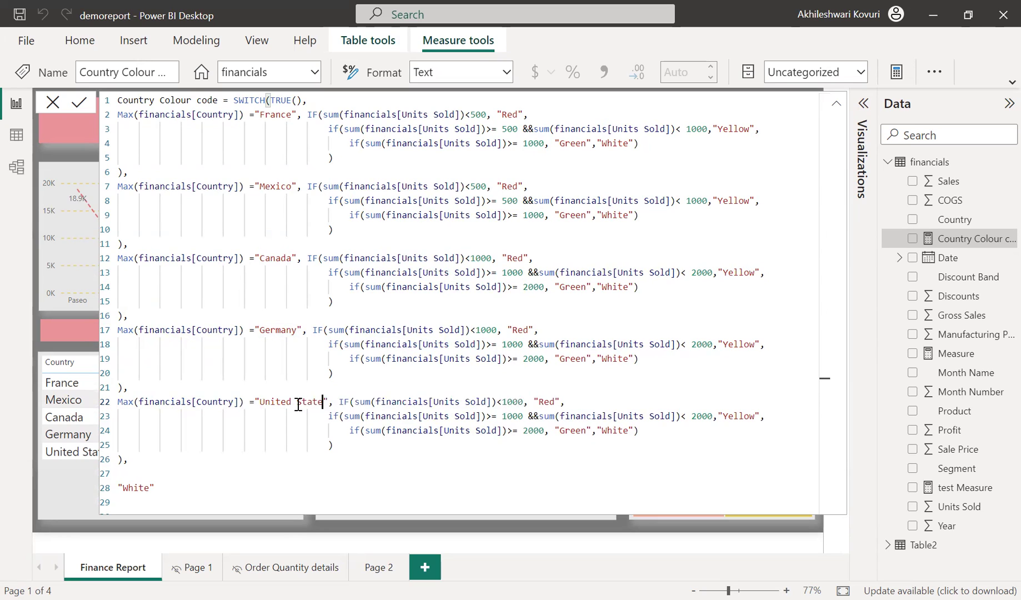
{"action": "type", "text": "merica"}
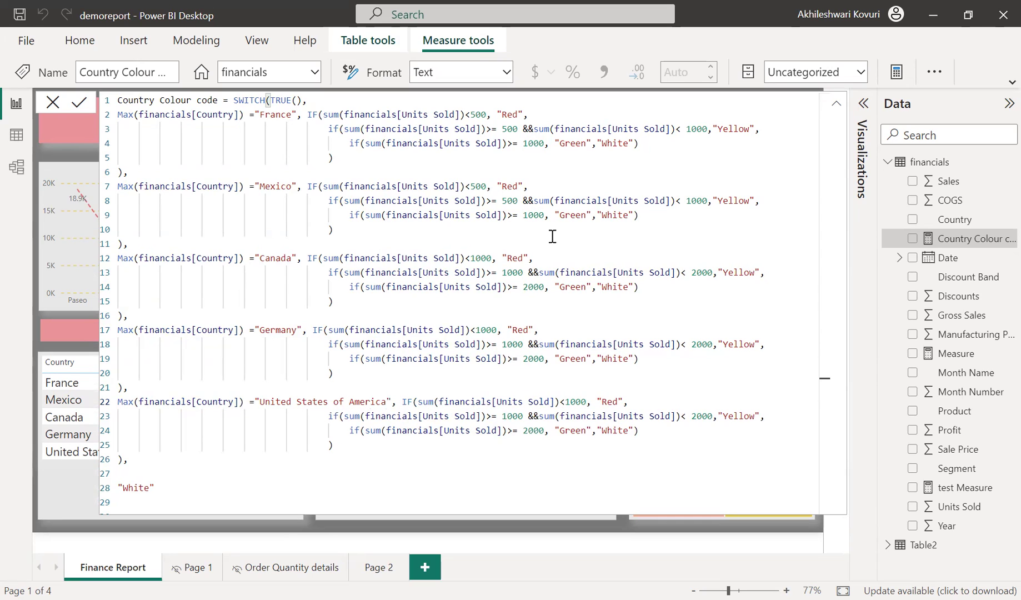
Step: Change the United States Red threshold to 1500
{"action": "left_click", "coordinate": [837, 106]}
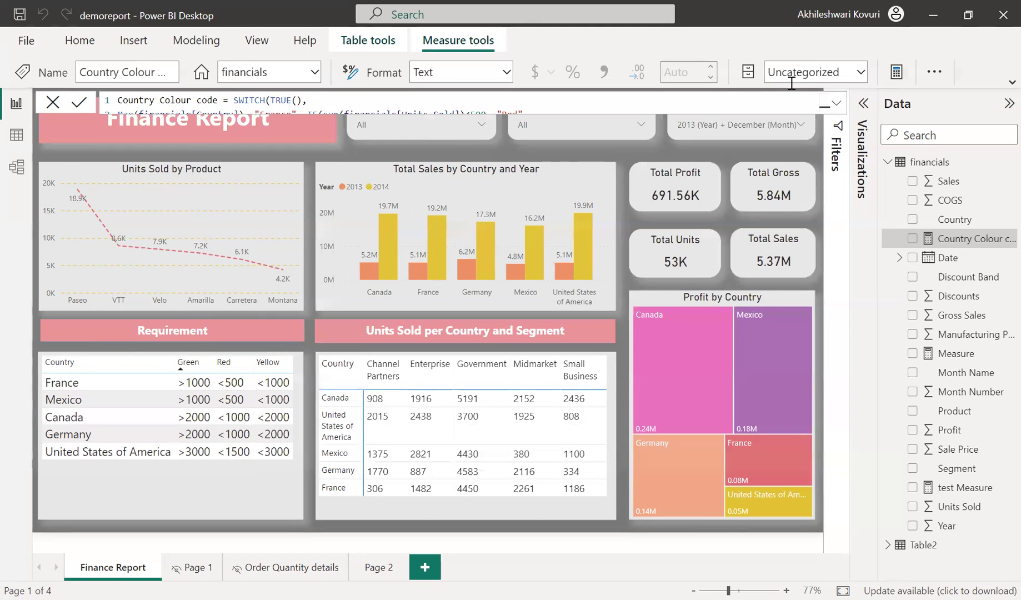
{"action": "left_click", "coordinate": [836, 104]}
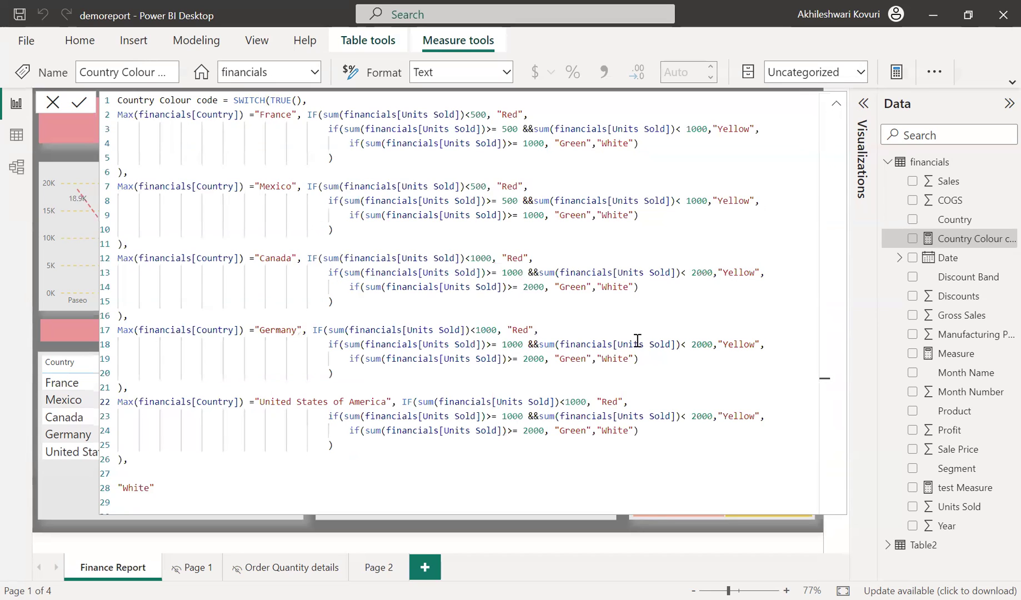
{"action": "left_click", "coordinate": [573, 402]}
{"action": "key", "text": "BackSpace"}
{"action": "type", "text": "15"}
{"action": "key", "text": "Delete"}
Step: Set line 23's Yellow range to >=1500 and <3000
{"action": "left_click", "coordinate": [836, 104]}
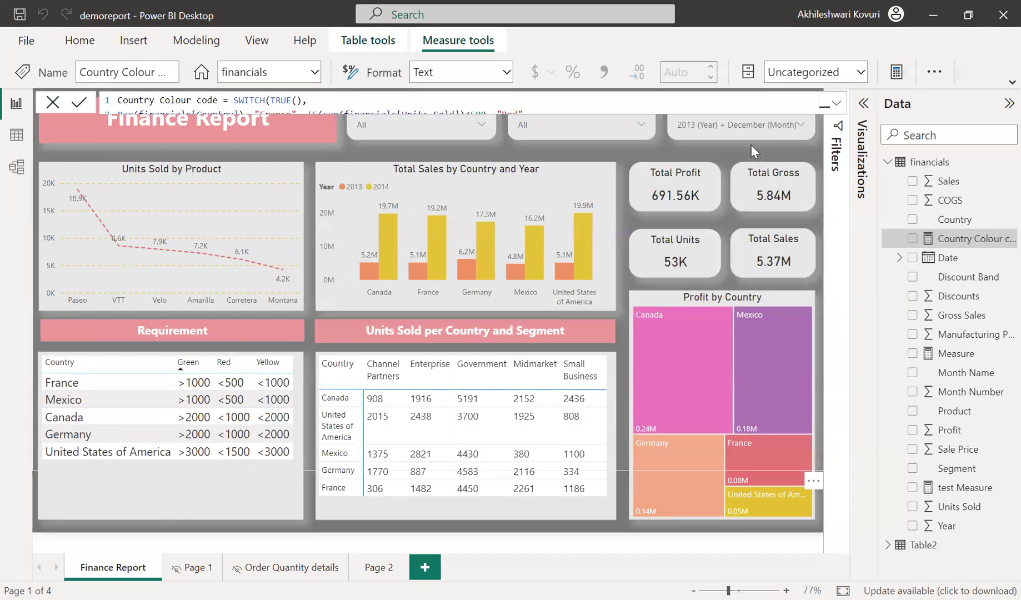
{"action": "left_click", "coordinate": [836, 104]}
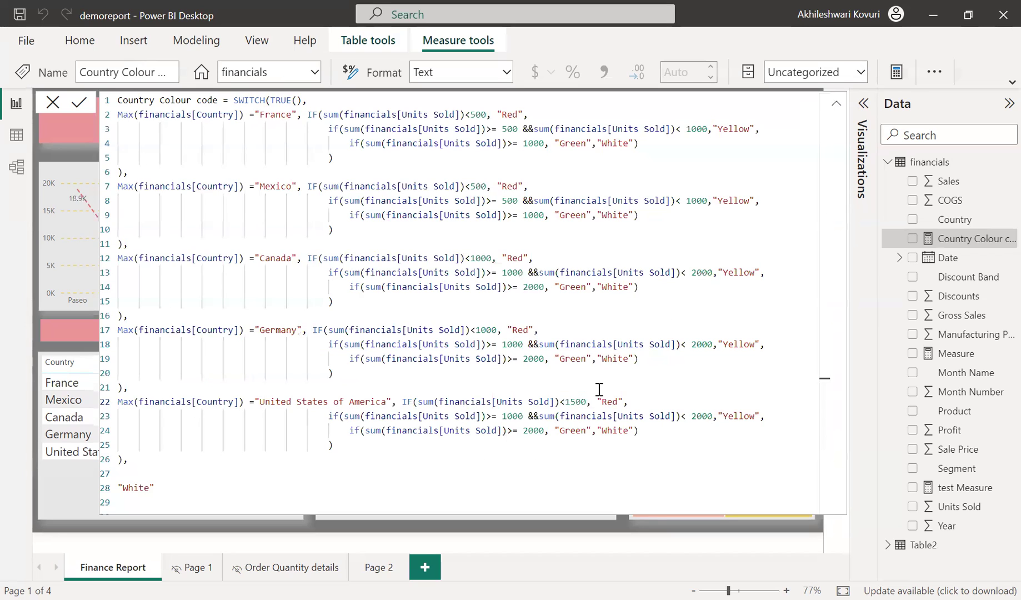
{"action": "left_click", "coordinate": [505, 416]}
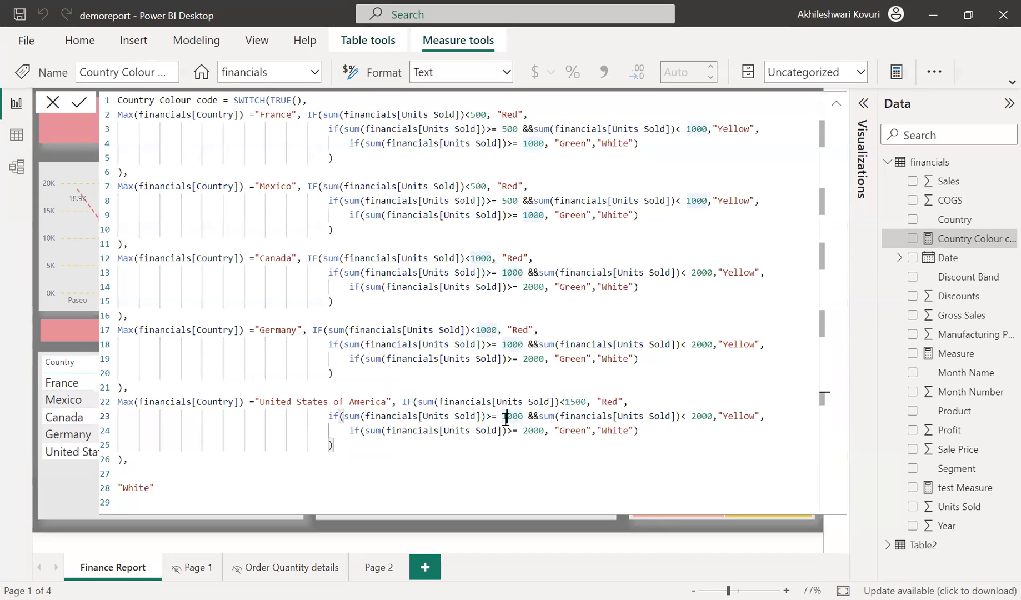
{"action": "key", "text": "Delete"}
{"action": "type", "text": "5"}
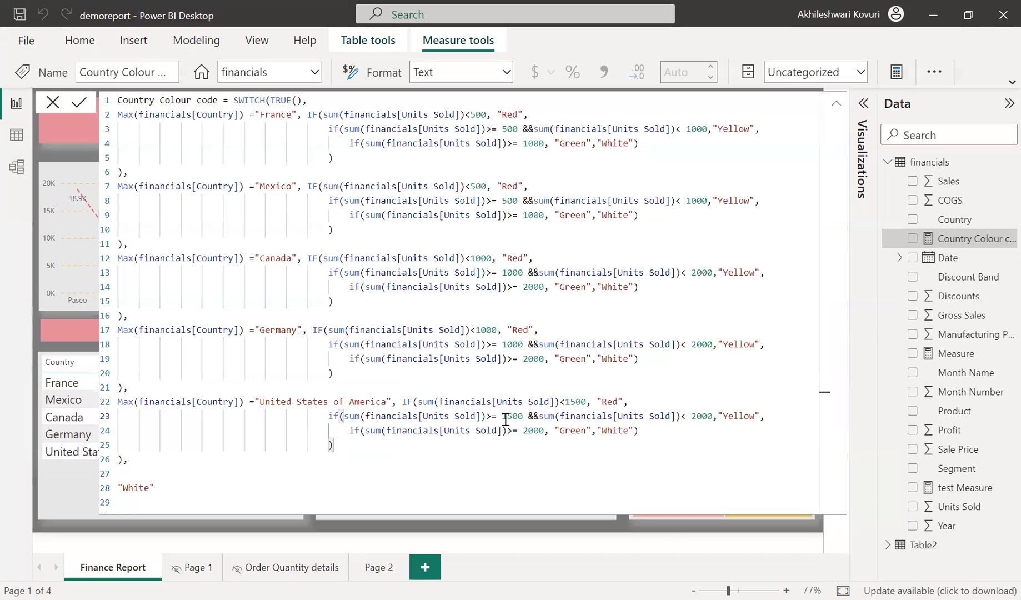
{"action": "left_click", "coordinate": [692, 417]}
{"action": "key", "text": "Delete"}
{"action": "type", "text": "3"}
Step: Set the line 24 Green threshold to >=3000
{"action": "left_click", "coordinate": [834, 105]}
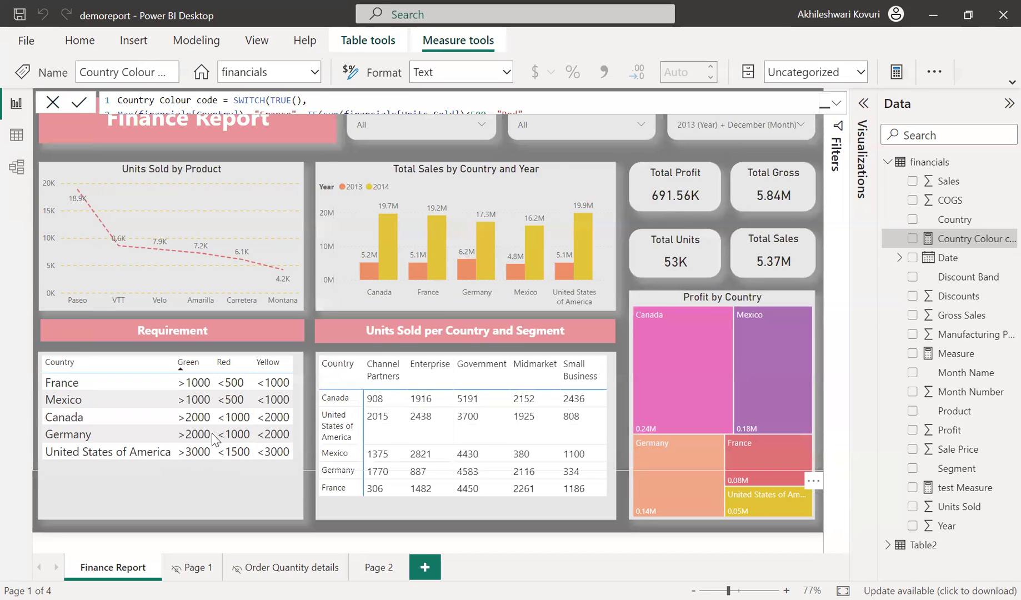
{"action": "left_click", "coordinate": [833, 106]}
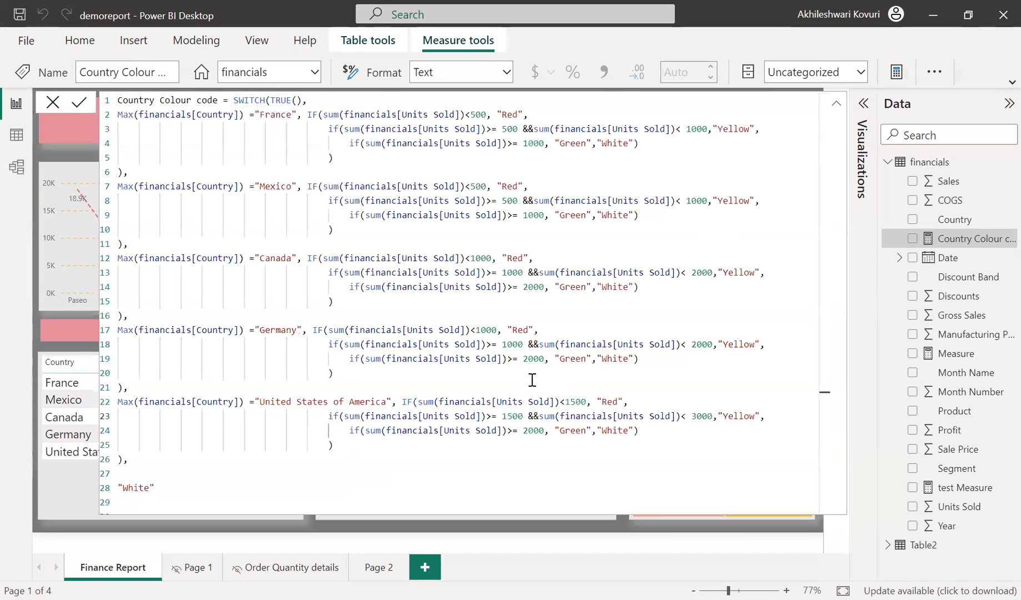
{"action": "left_click", "coordinate": [529, 430]}
{"action": "key", "text": "BackSpace"}
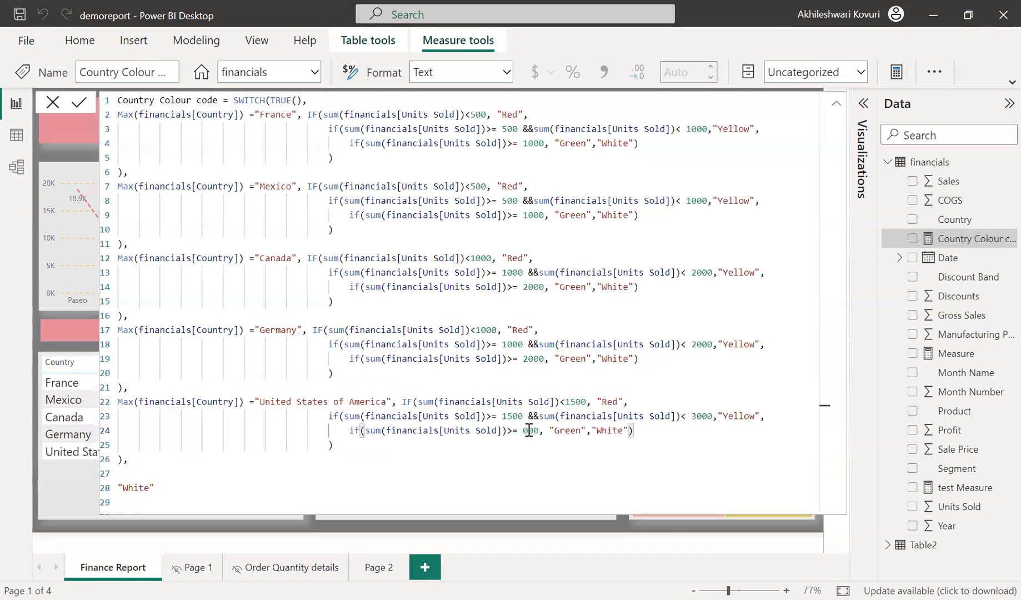
{"action": "type", "text": "3"}
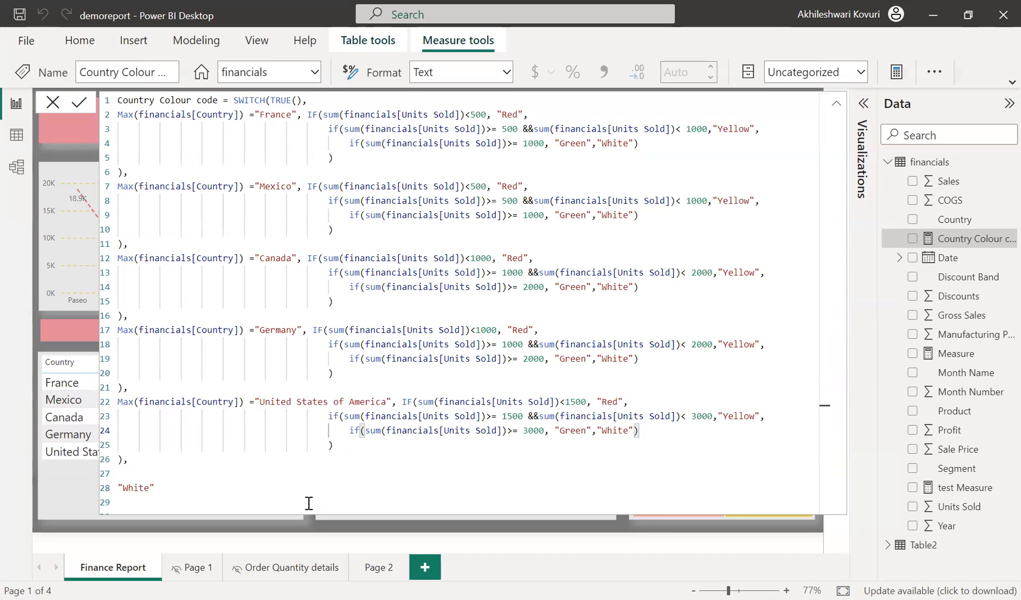
Step: Add the closing ')' at the end of the formula and remove the extra blank line
{"action": "left_click", "coordinate": [252, 503]}
{"action": "key", "text": "Return"}
{"action": "key", "text": "Return"}
{"action": "type", "text": ")"}
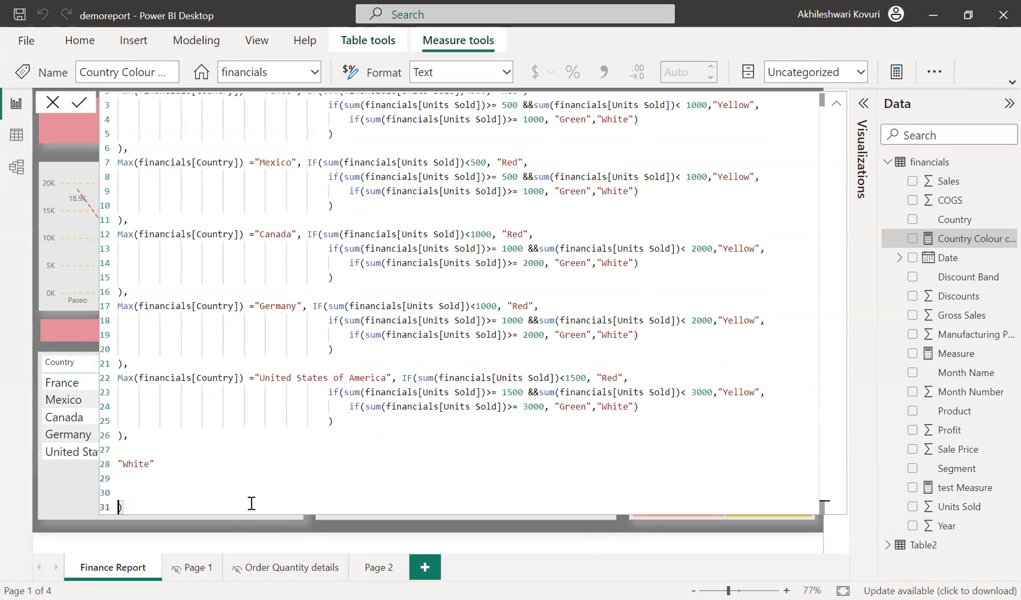
{"action": "key", "text": "Up"}
{"action": "key", "text": "Up"}
{"action": "key", "text": "Delete"}
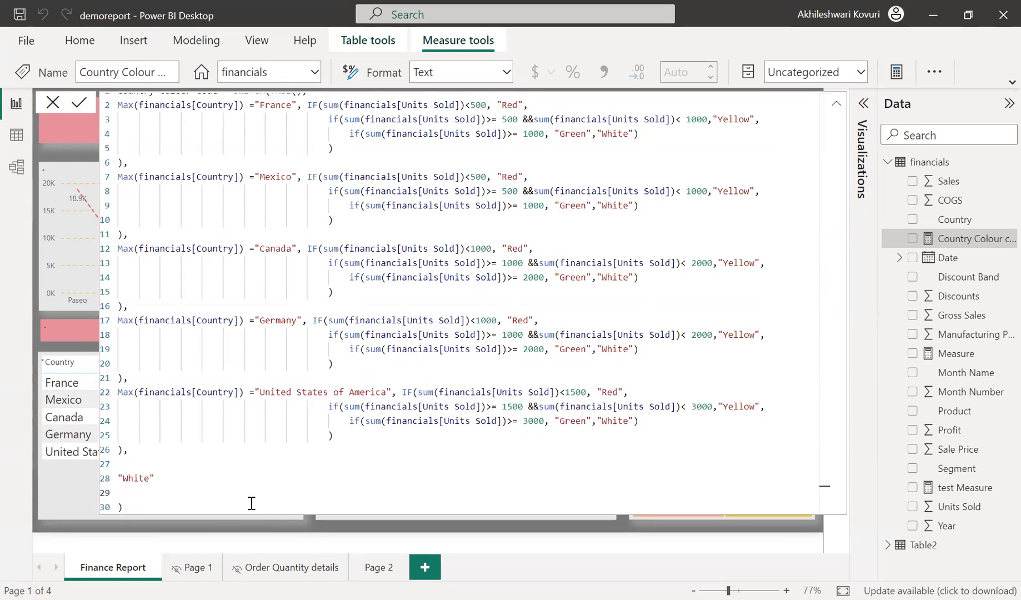
{"action": "scroll", "coordinate": [278, 489], "scroll_direction": "up", "scroll_amount": 1}
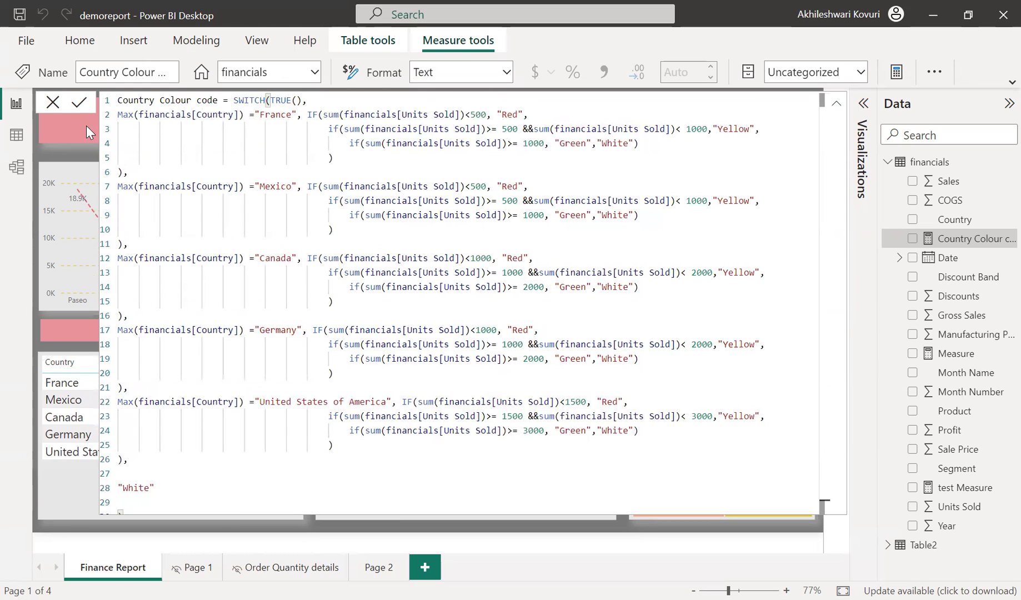
Step: Commit the measure, select the Units Sold matrix, and open conditional formatting for Quantity
{"action": "left_click", "coordinate": [77, 103]}
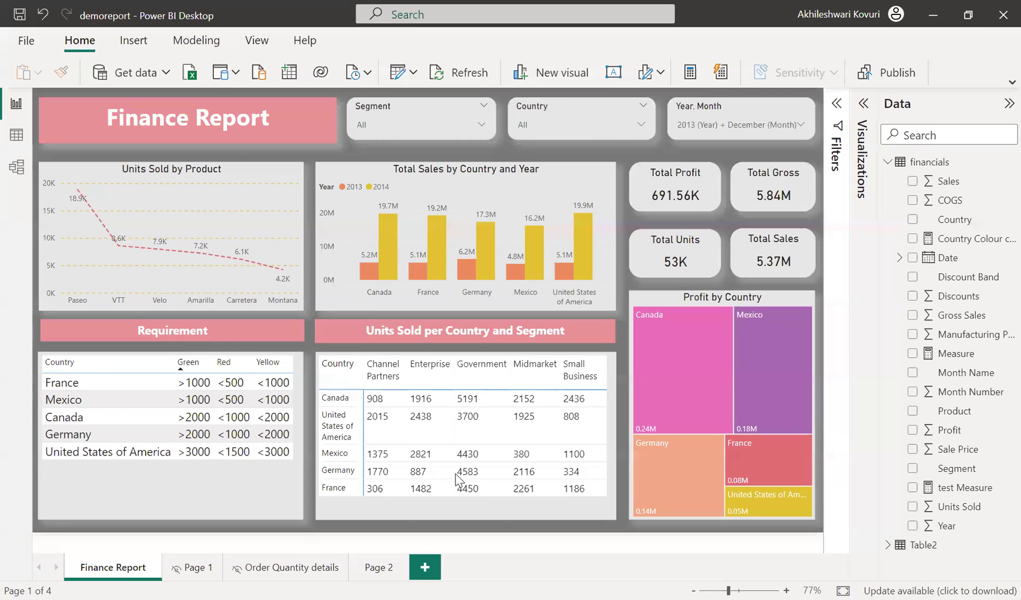
{"action": "left_click", "coordinate": [440, 512]}
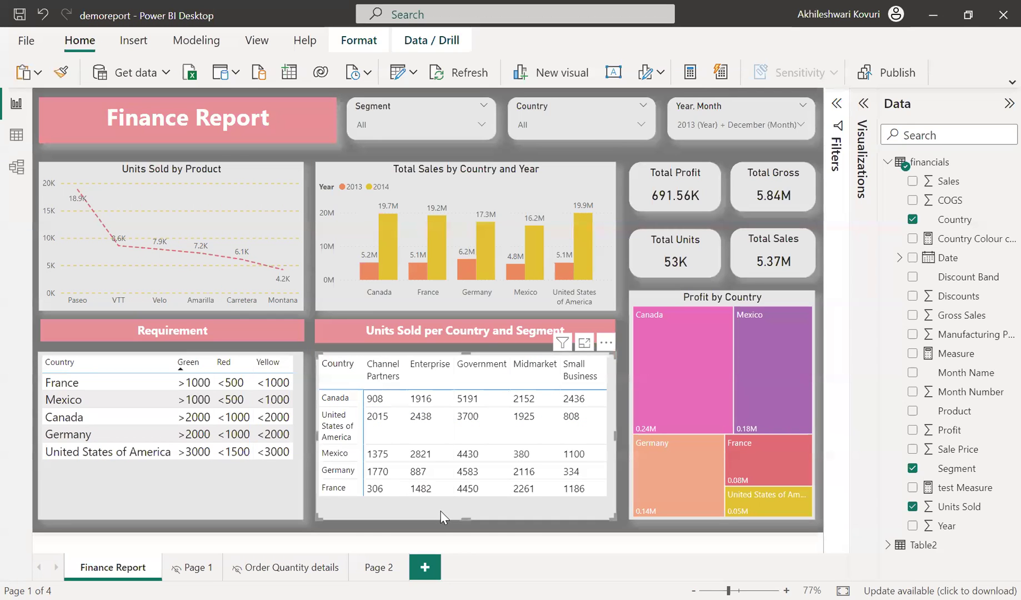
{"action": "left_click", "coordinate": [863, 103]}
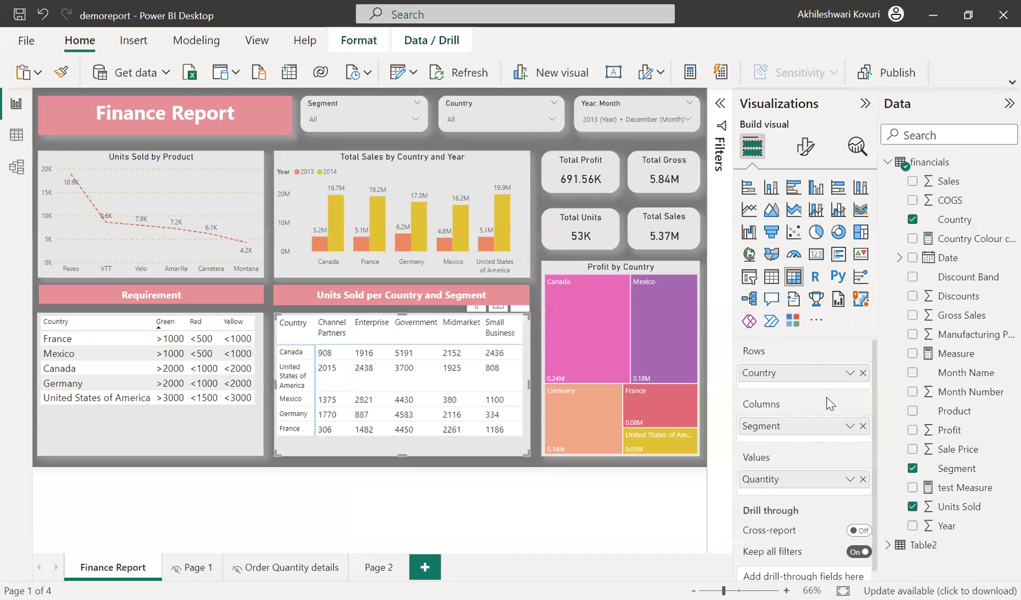
{"action": "right_click", "coordinate": [757, 485]}
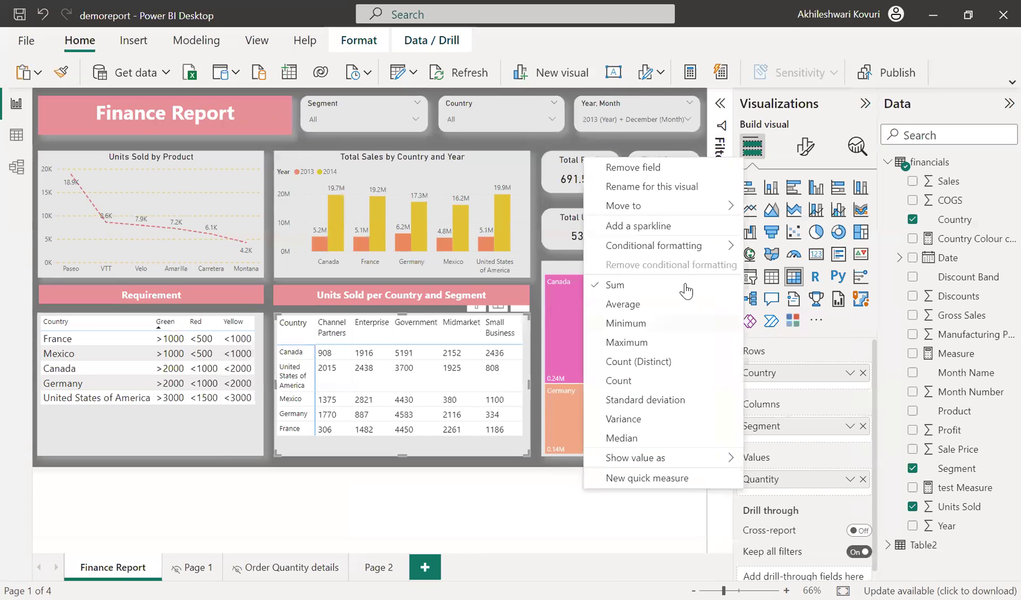
{"action": "mouse_move", "coordinate": [673, 250]}
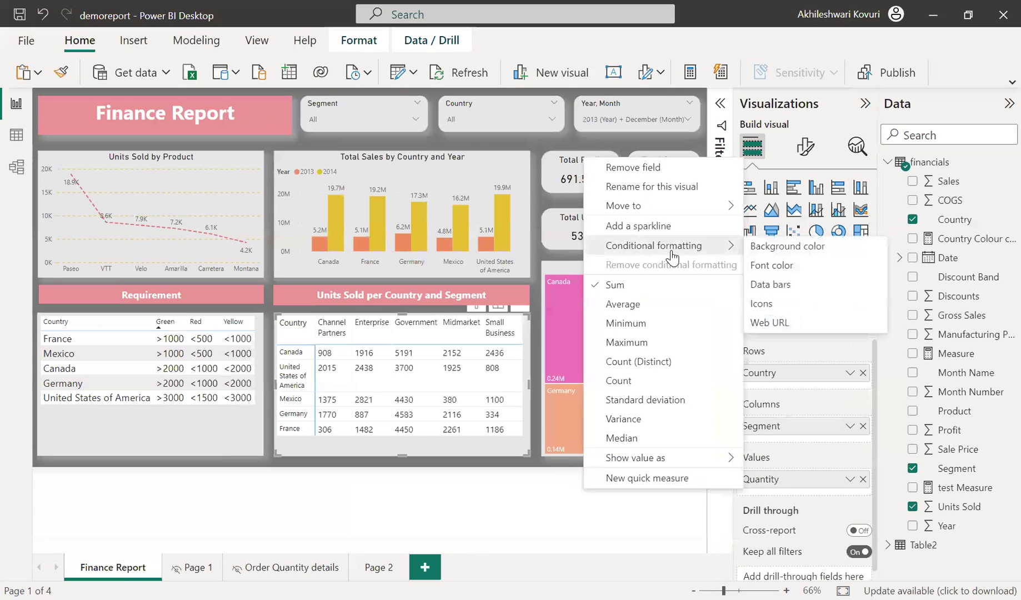
Step: Give Quantity a background colour by Field value, applied to values only, based on Country Colour code
{"action": "left_click", "coordinate": [777, 249]}
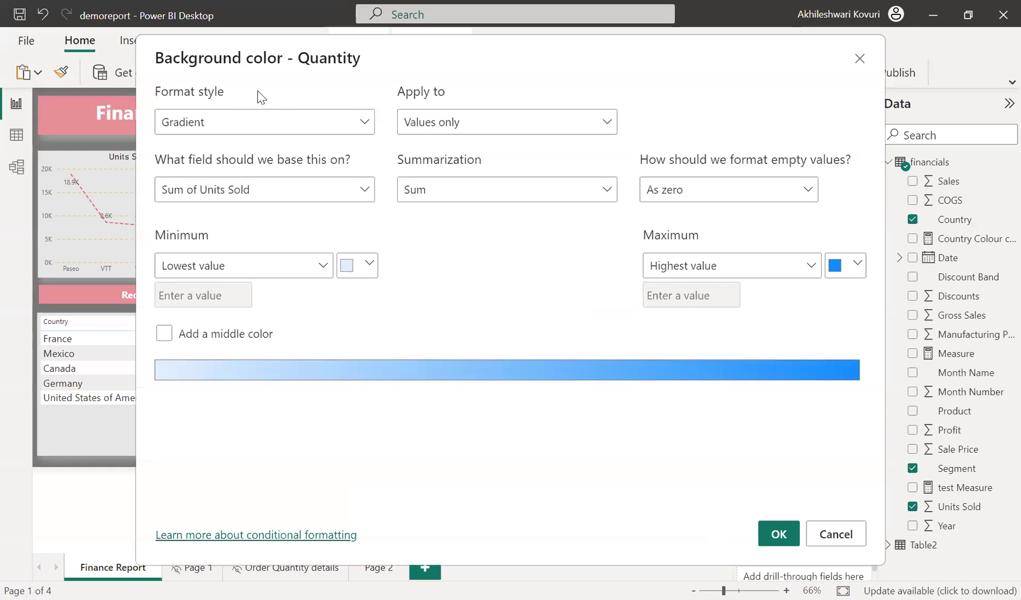
{"action": "left_click", "coordinate": [363, 122]}
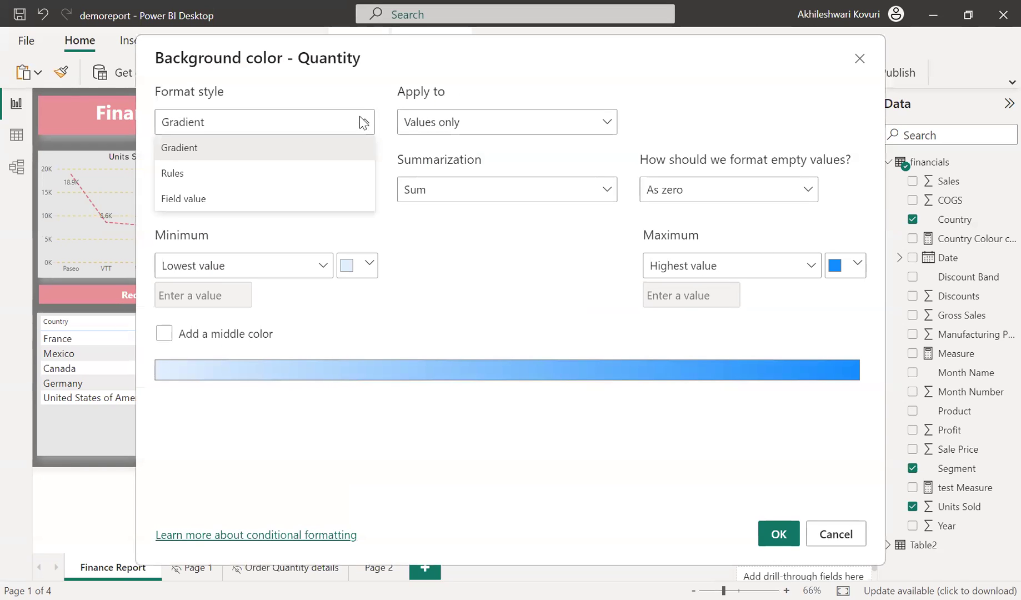
{"action": "left_click", "coordinate": [199, 199]}
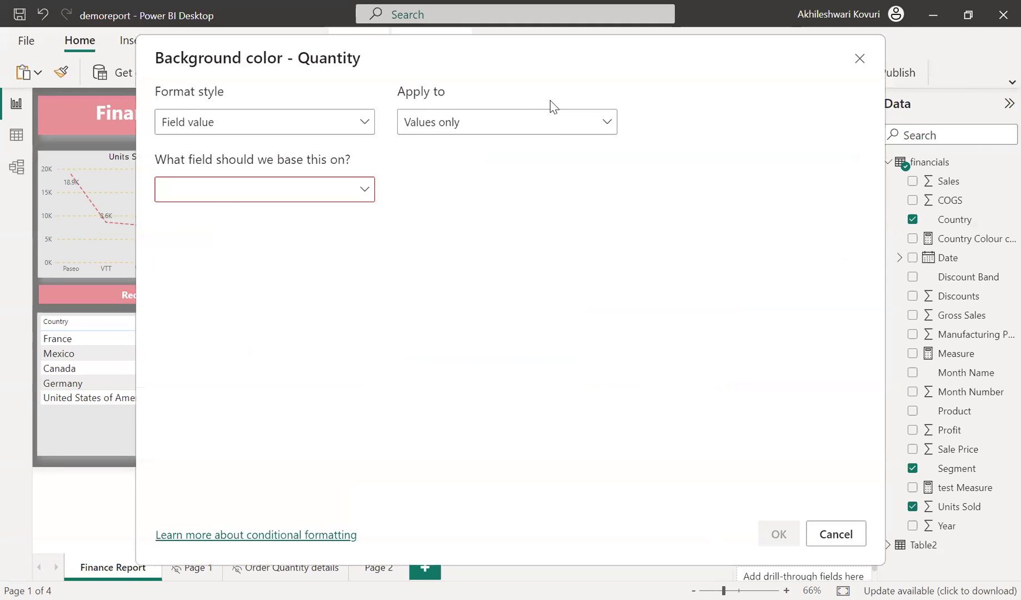
{"action": "left_click", "coordinate": [556, 126]}
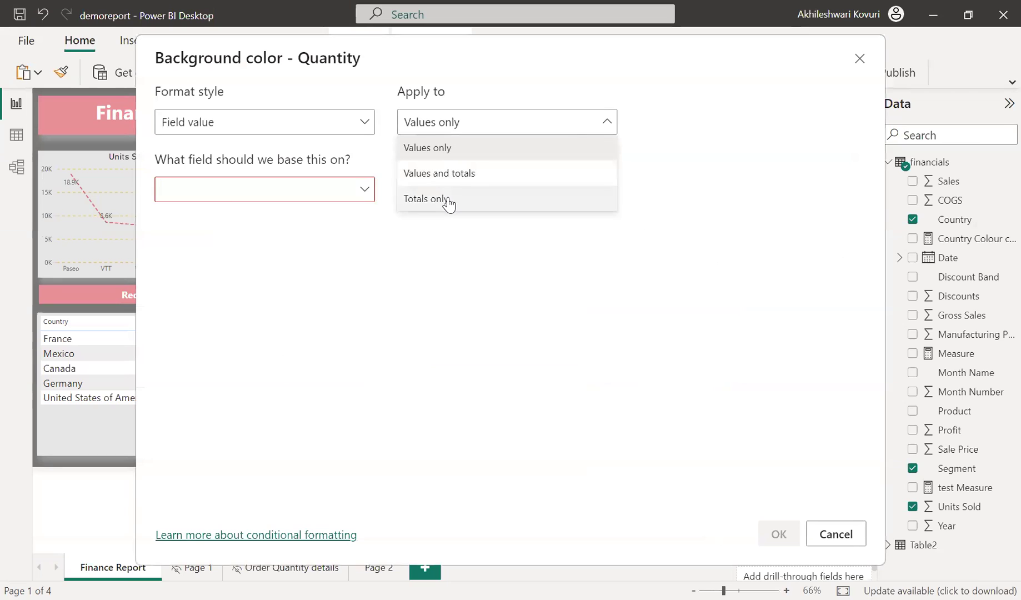
{"action": "left_click", "coordinate": [465, 152]}
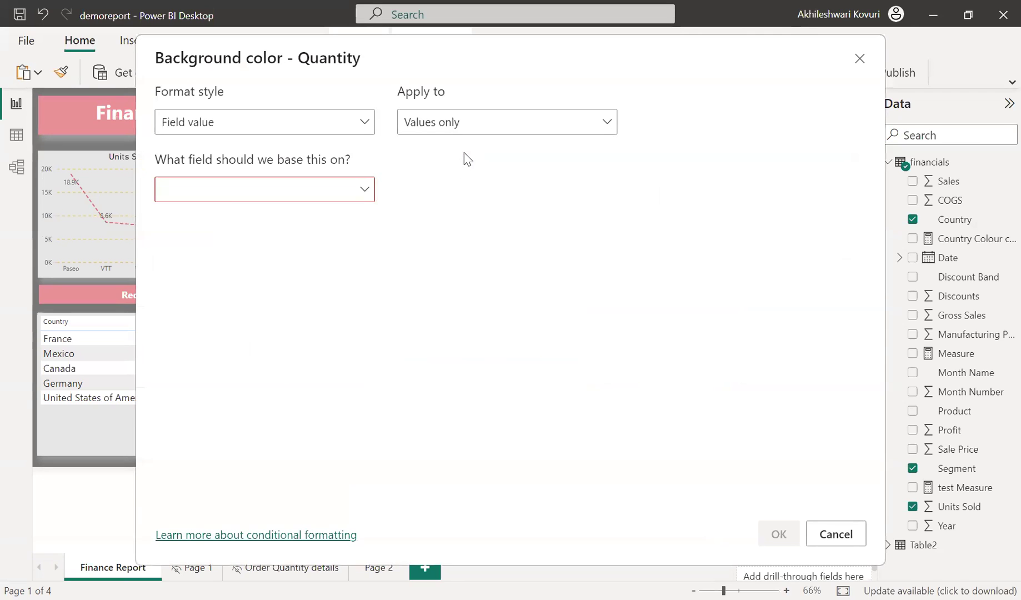
{"action": "left_click", "coordinate": [343, 192]}
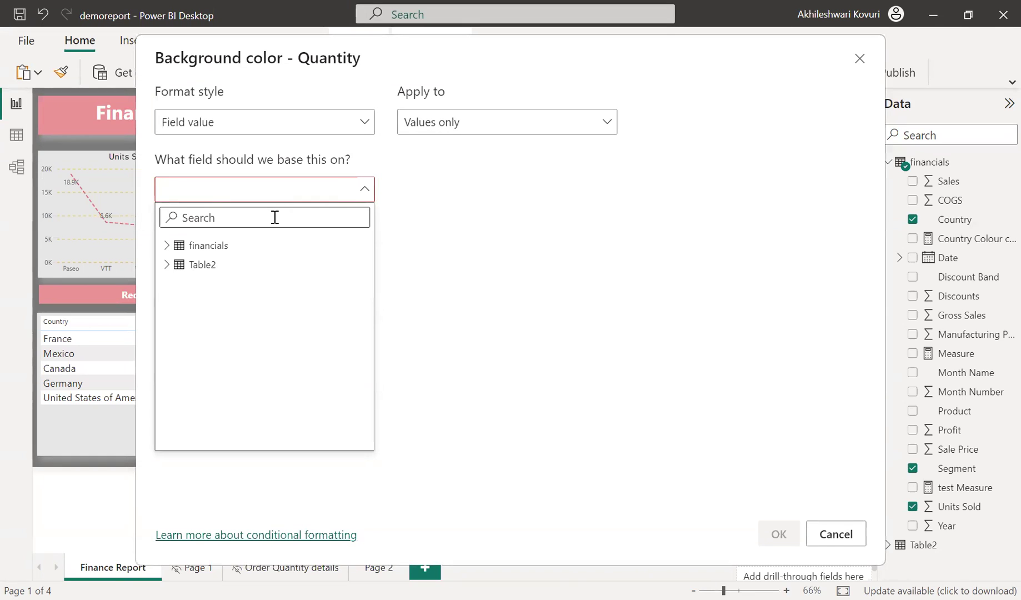
{"action": "type", "text": "country"}
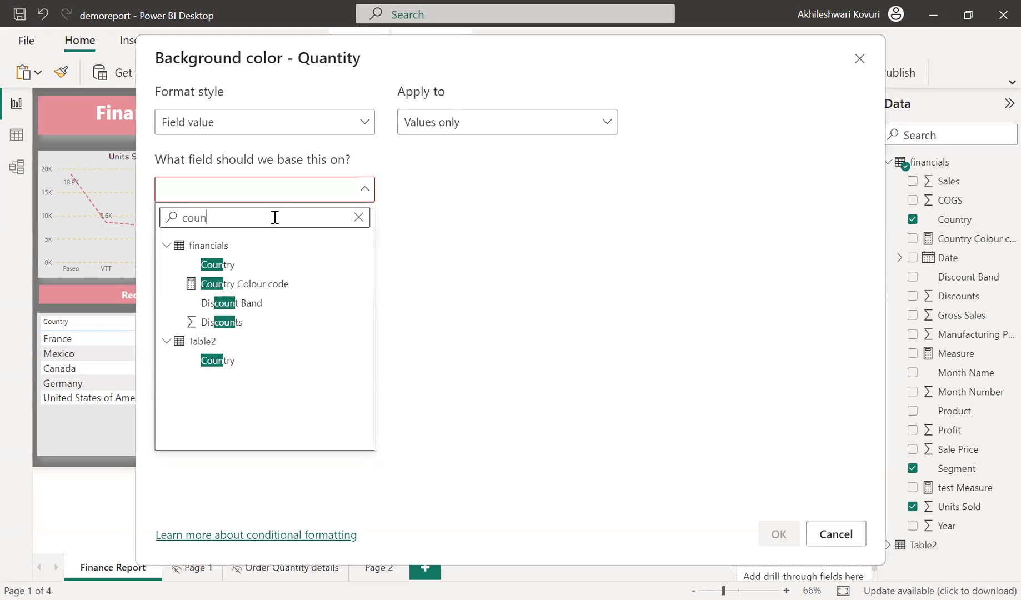
{"action": "left_click", "coordinate": [248, 287]}
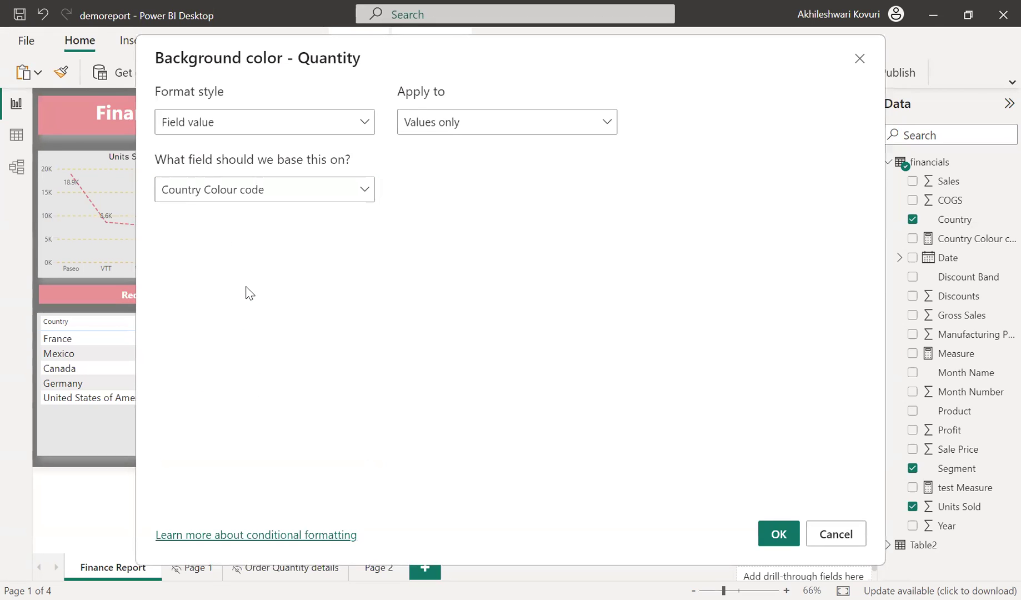
{"action": "left_click", "coordinate": [778, 532]}
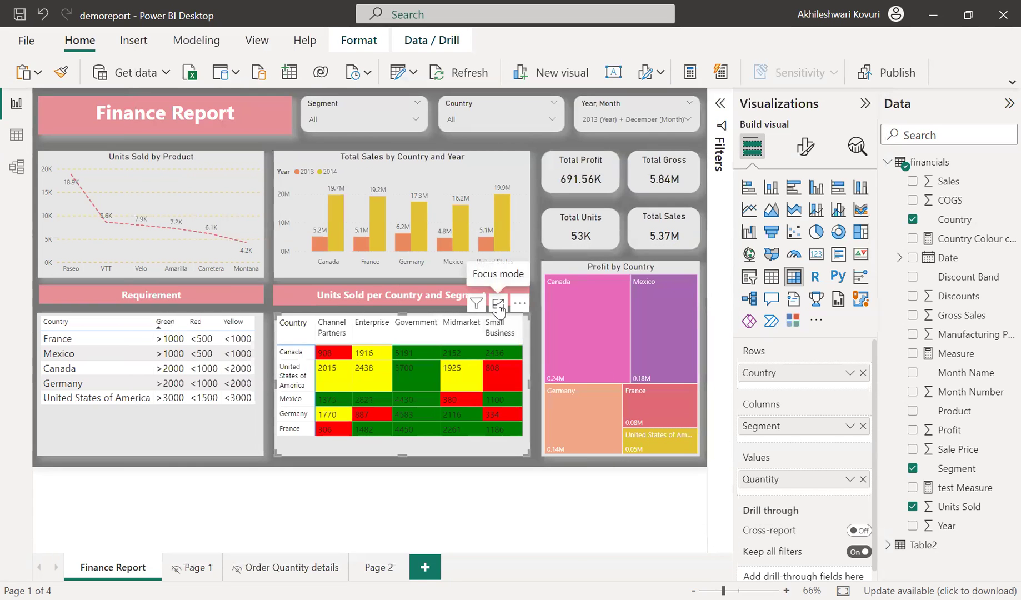
{"action": "left_click", "coordinate": [498, 304]}
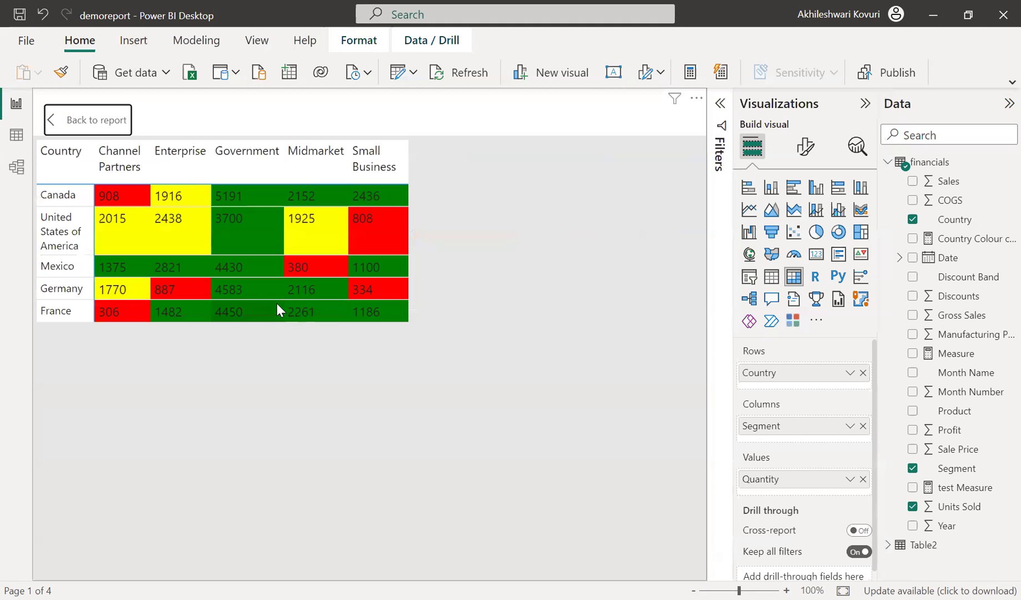
{"action": "left_click", "coordinate": [87, 120]}
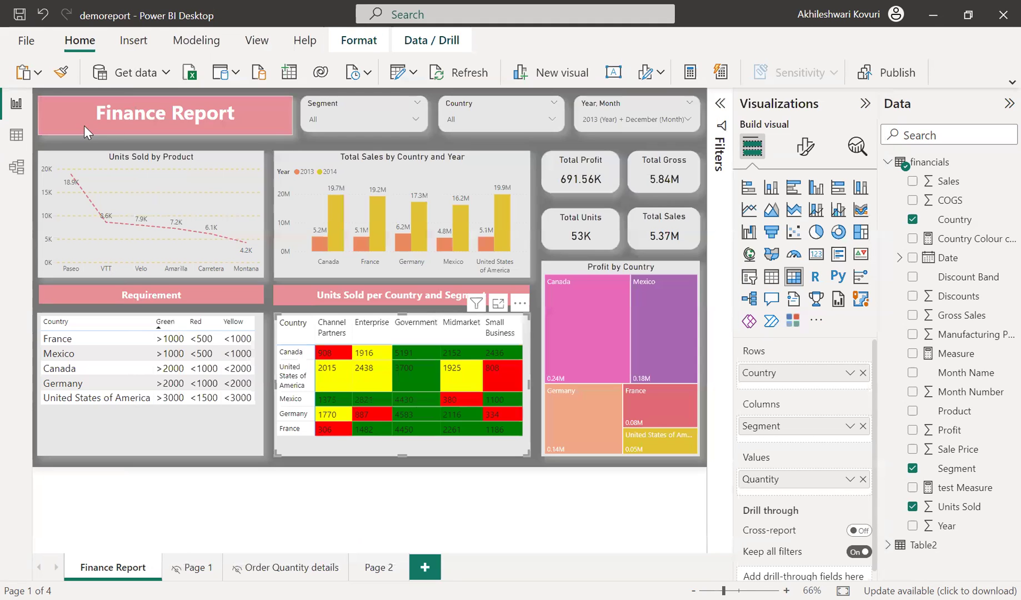
{"action": "left_click", "coordinate": [489, 477]}
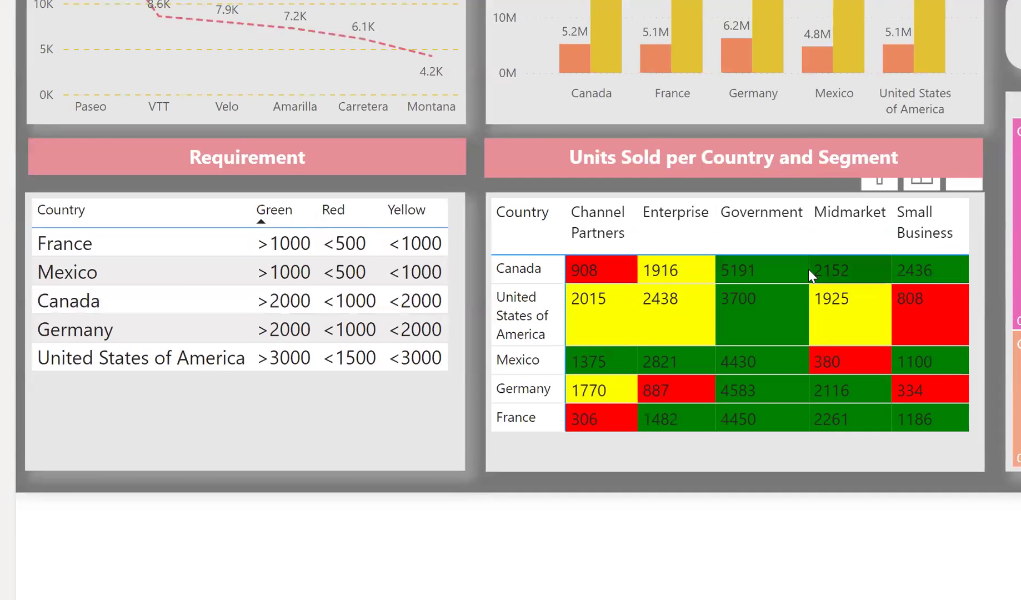
{"action": "mouse_move", "coordinate": [808, 269]}
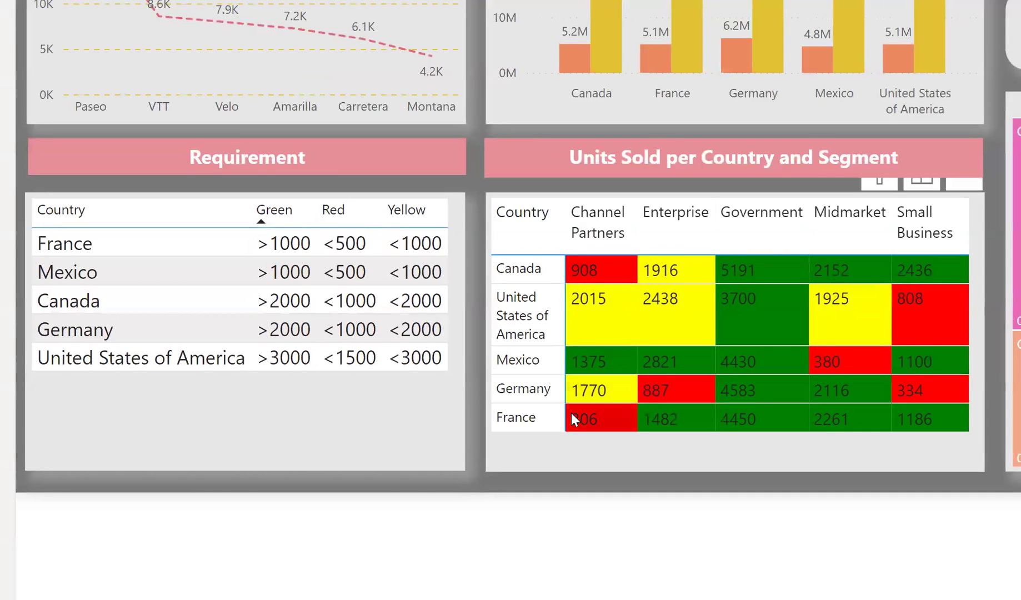